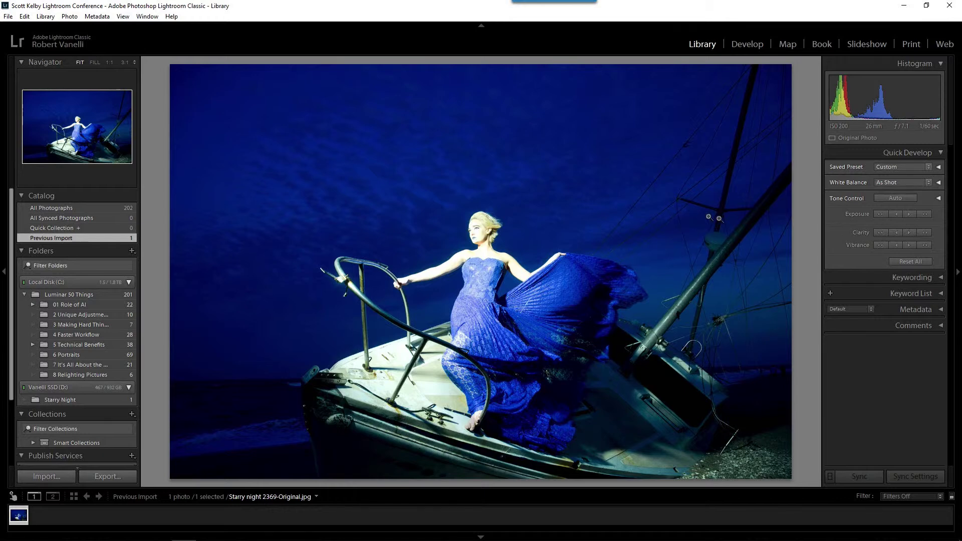
Reset the photo's develop settings to the default settings
right_click(682, 175)
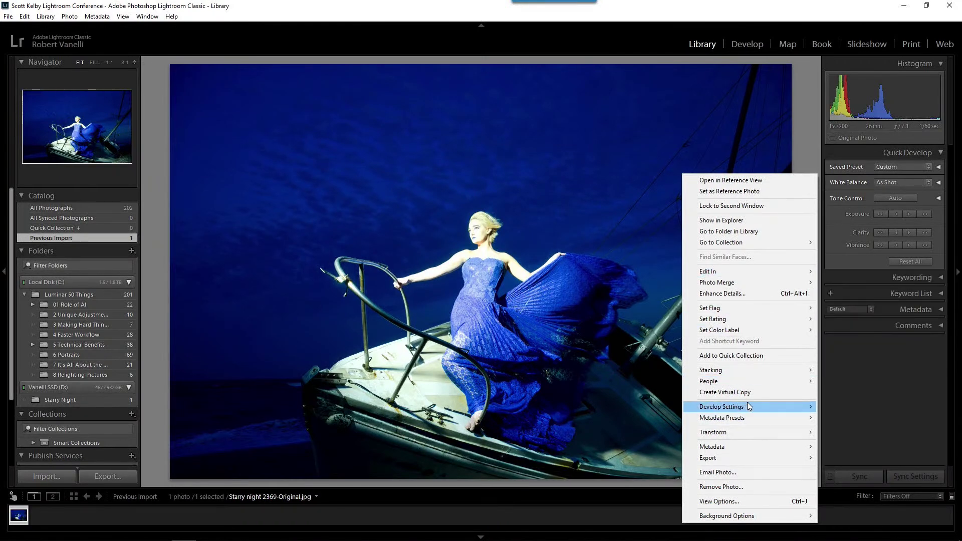
mouse_move(731, 409)
click(566, 409)
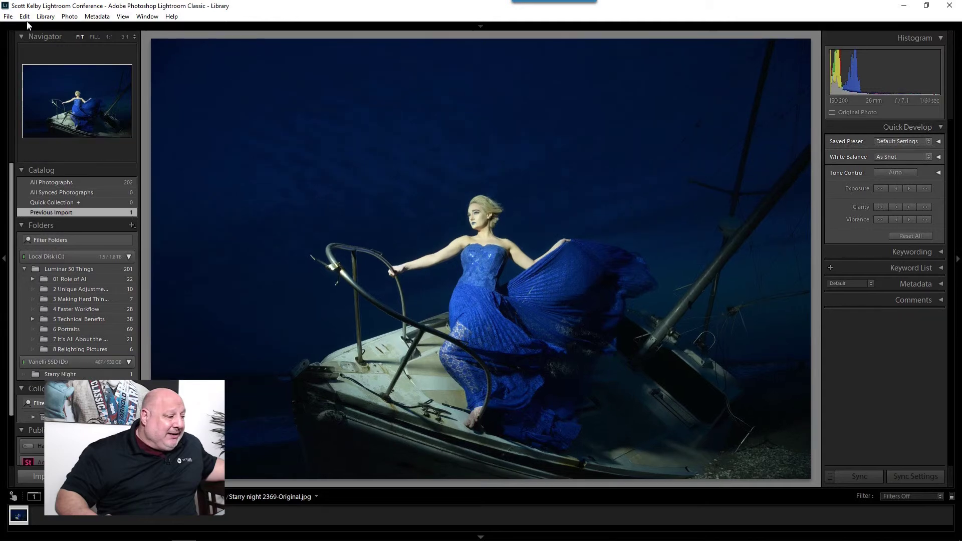
Review the external editing preferences for Luminar 4 and the filename template used for edited copies, leaving without saving
click(27, 18)
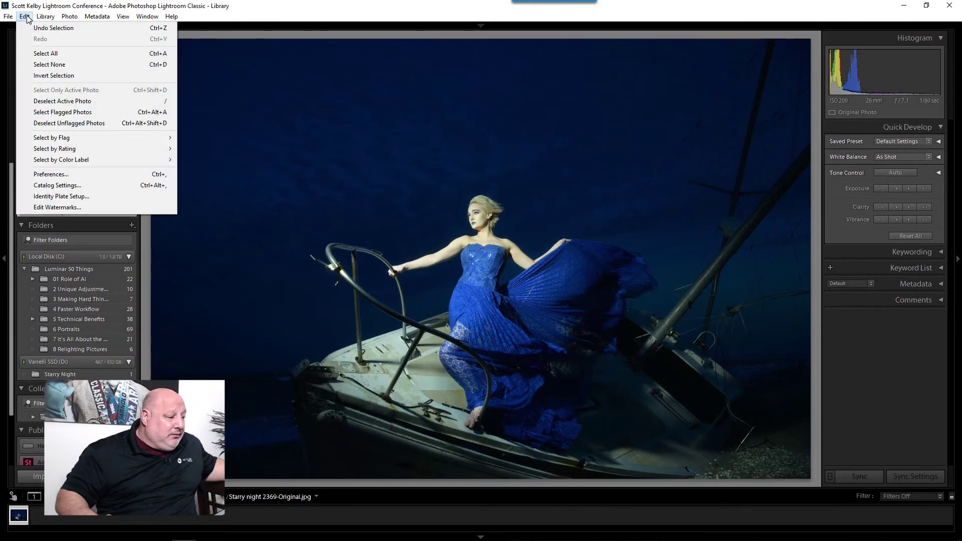
click(53, 175)
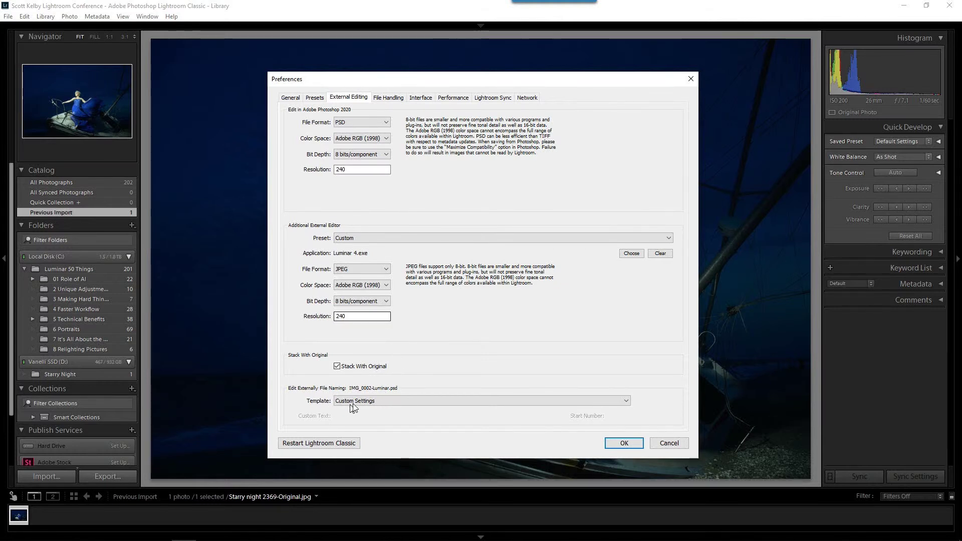
click(379, 401)
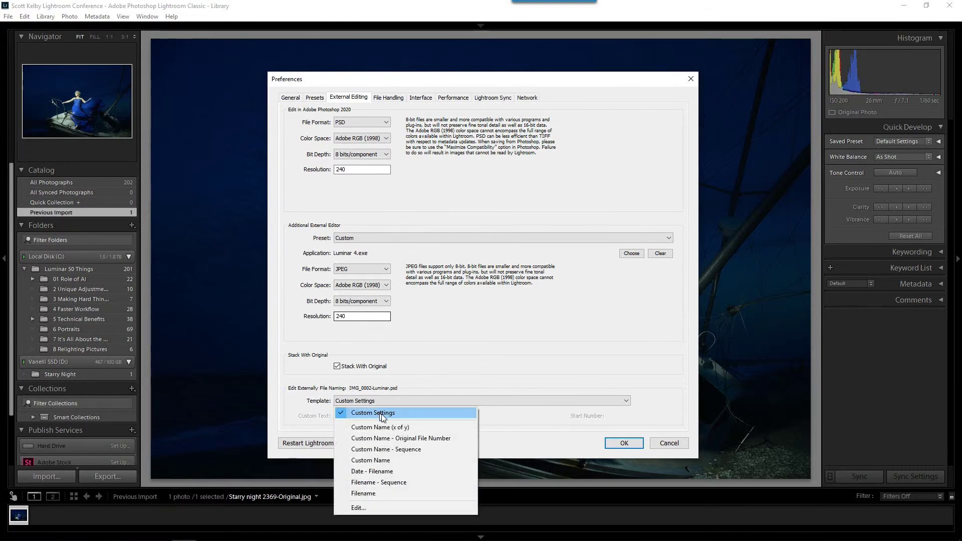
click(380, 413)
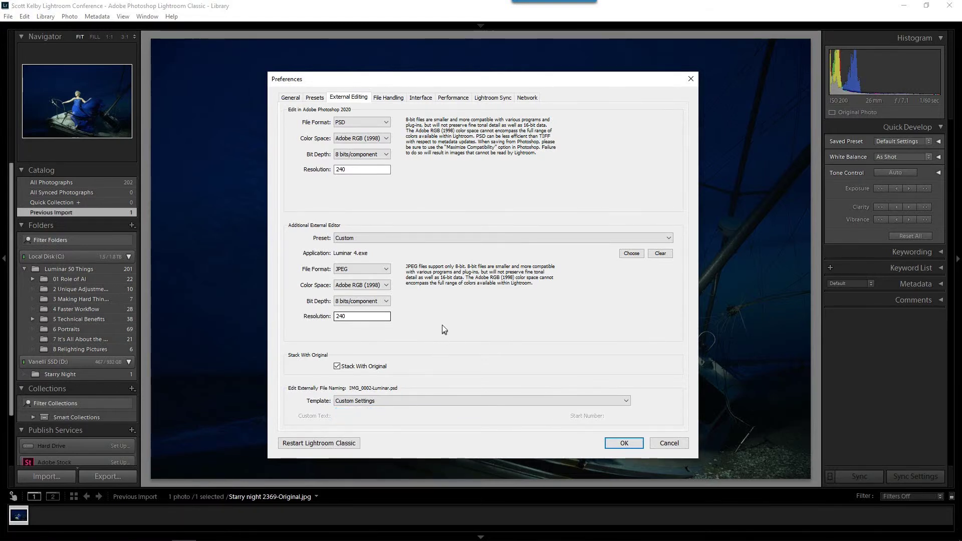
click(388, 399)
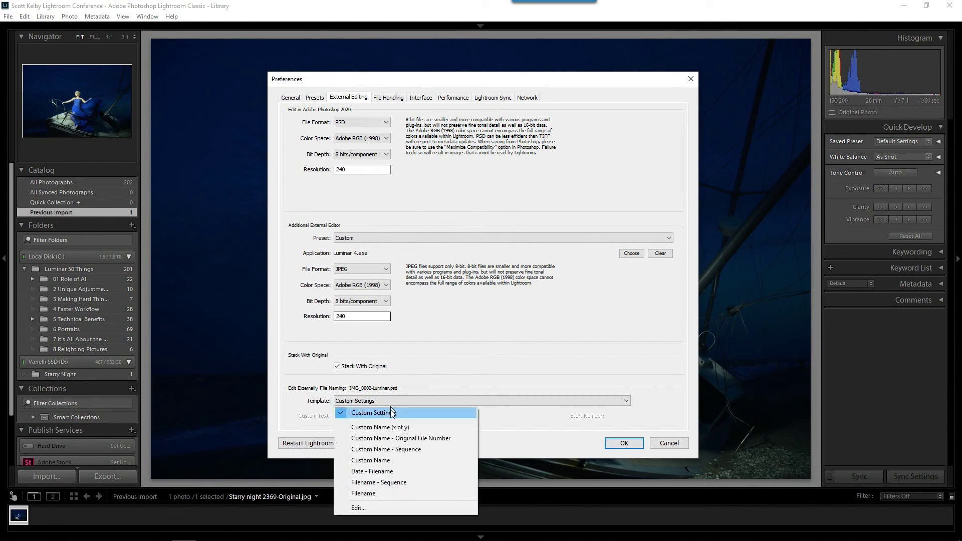
click(369, 507)
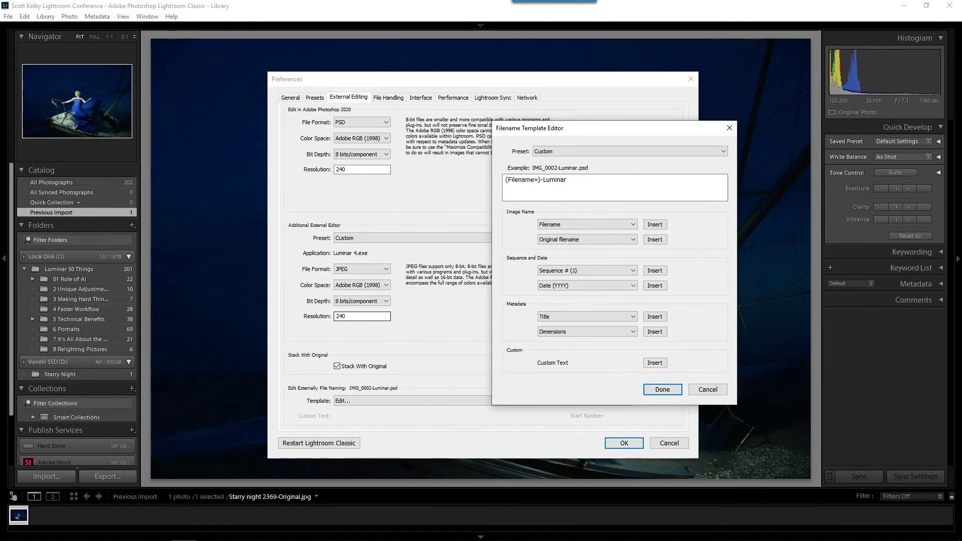
click(712, 389)
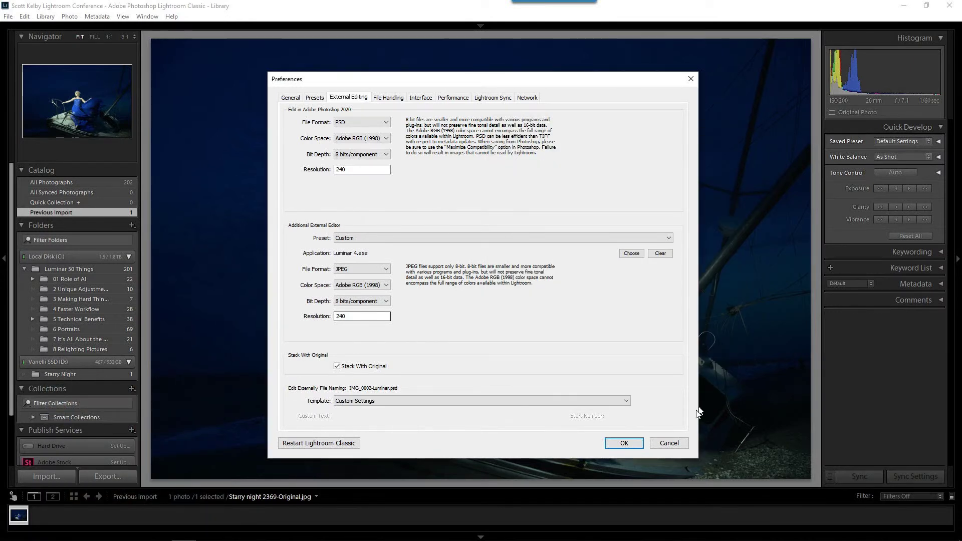
click(669, 441)
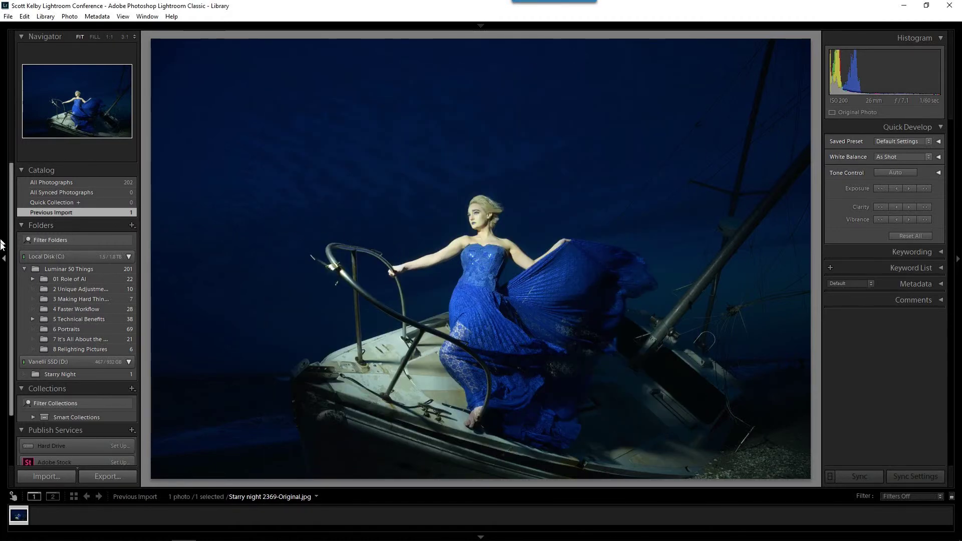
Open the photo in Luminar 4 as a JPEG copy with Lightroom adjustments, Adobe RGB (1998), 8 bits/component, resolution 240
right_click(419, 161)
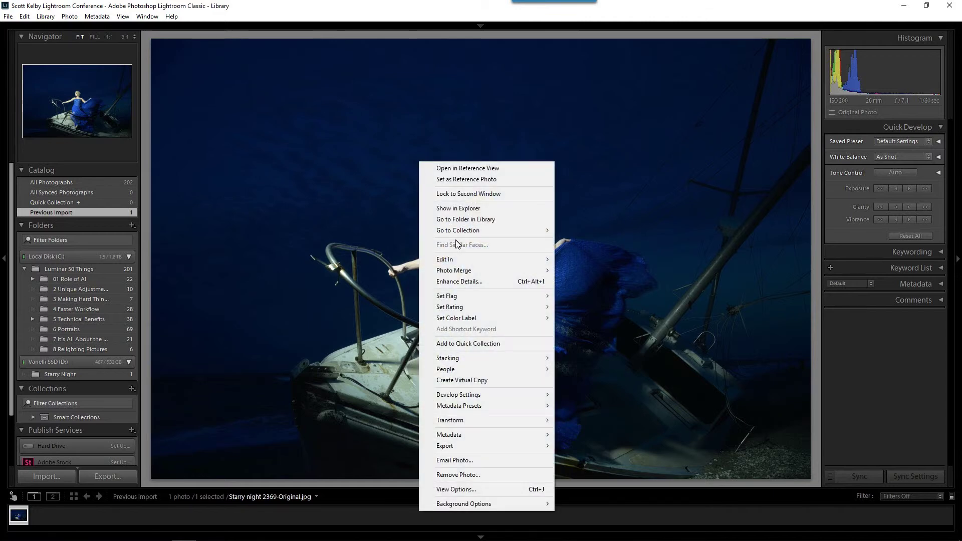
mouse_move(498, 257)
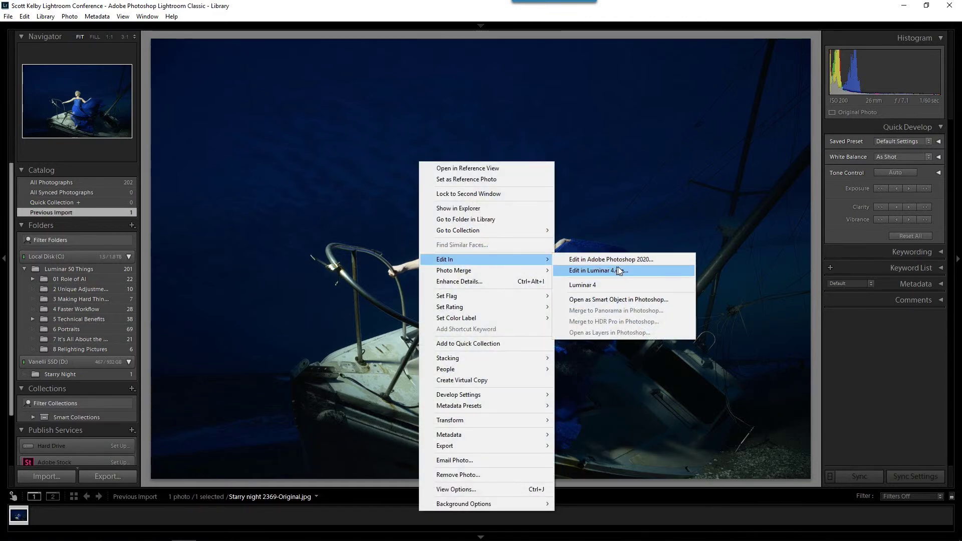
click(640, 271)
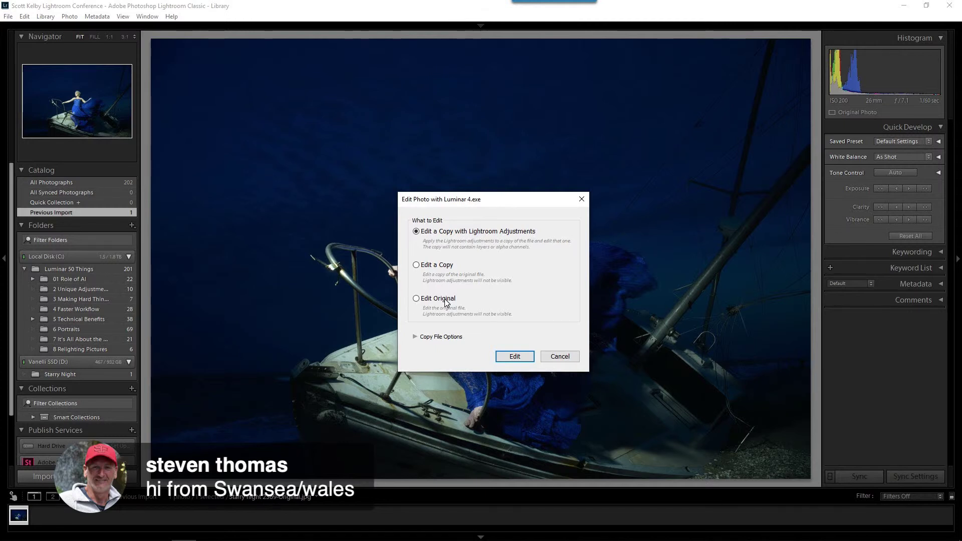
click(415, 337)
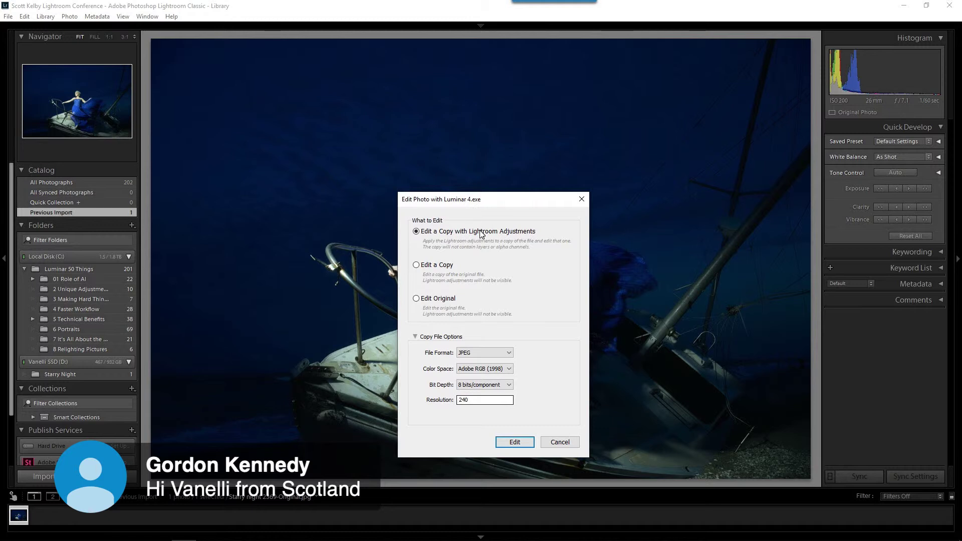
click(512, 441)
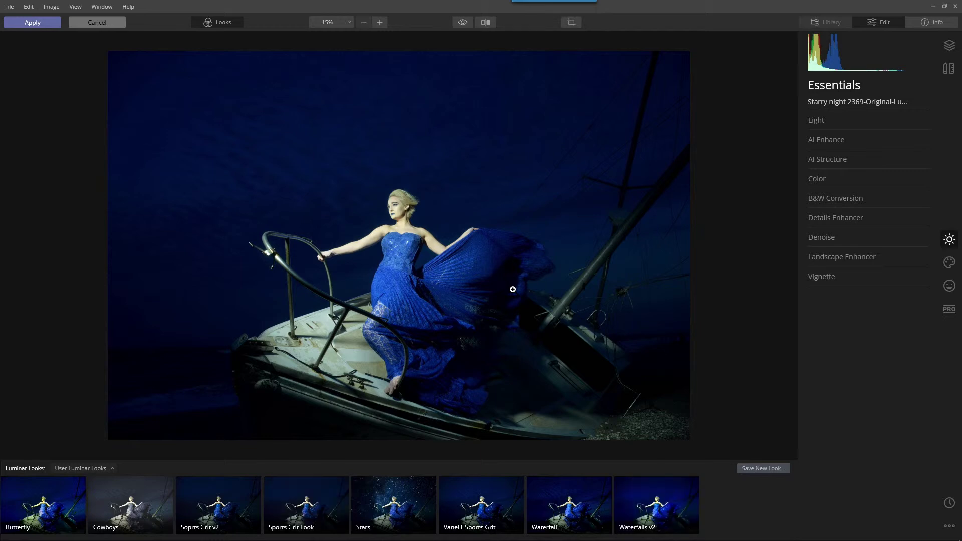
Hide the Luminar Looks strip and open the AI Sky Replacement settings among the Creative tools
key(ctrl+plus)
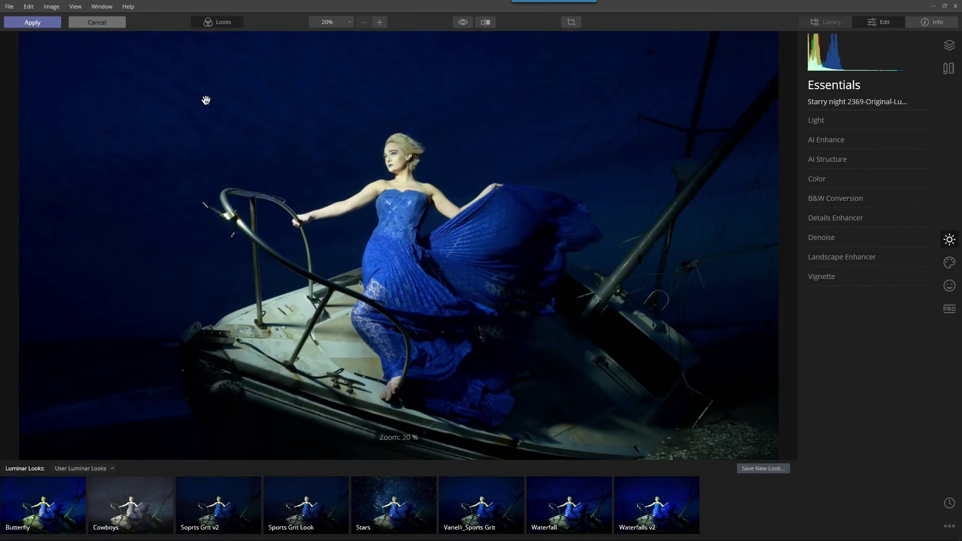
click(221, 21)
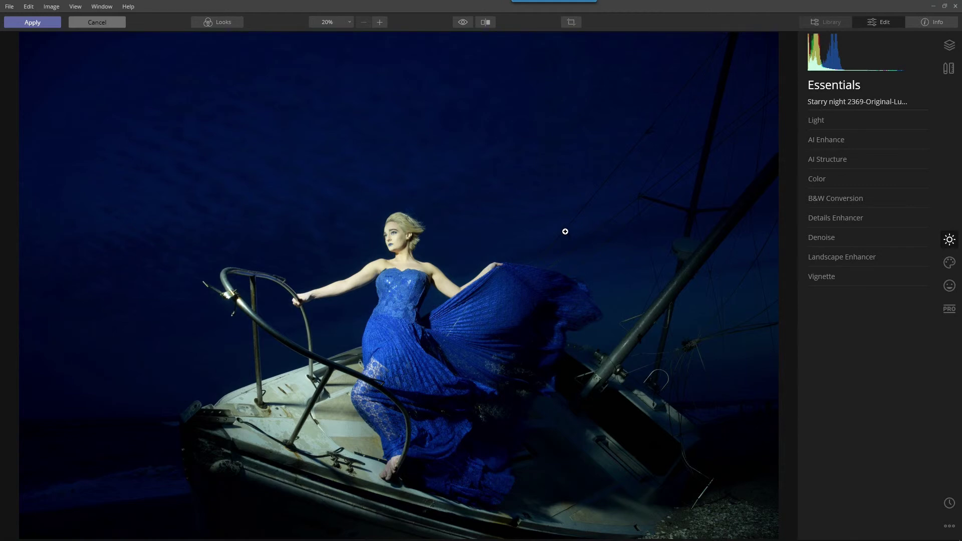
key(ctrl+minus)
click(956, 265)
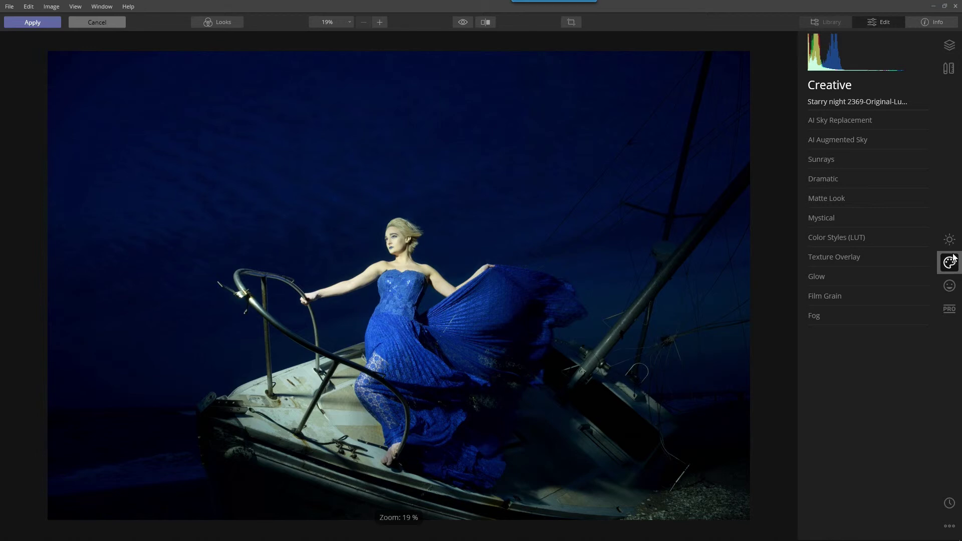
click(832, 123)
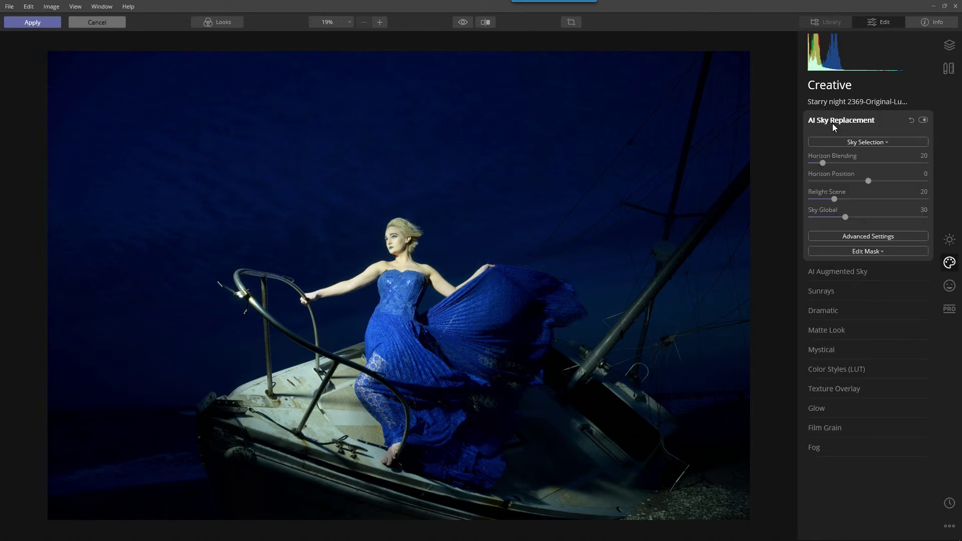
Try Galaxy 2 as the replacement sky
click(876, 143)
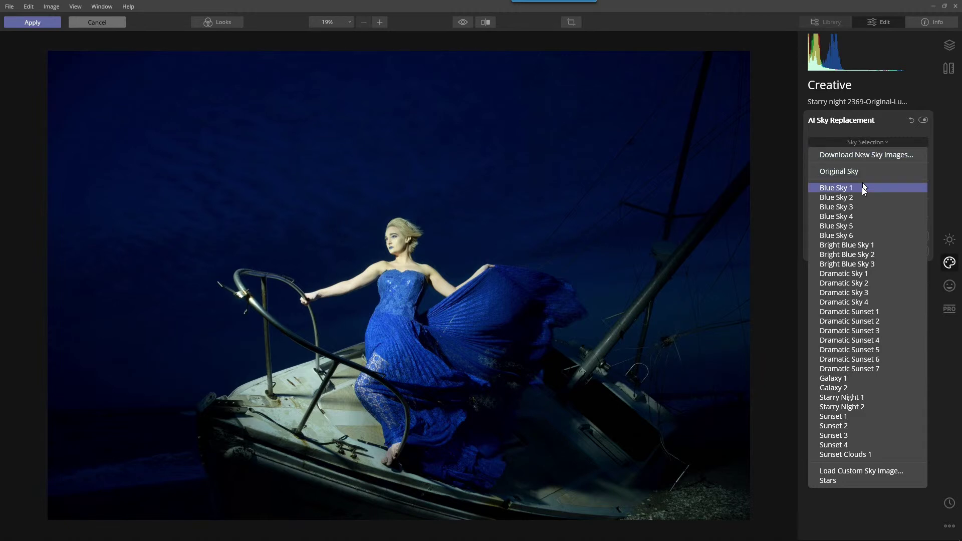
click(854, 390)
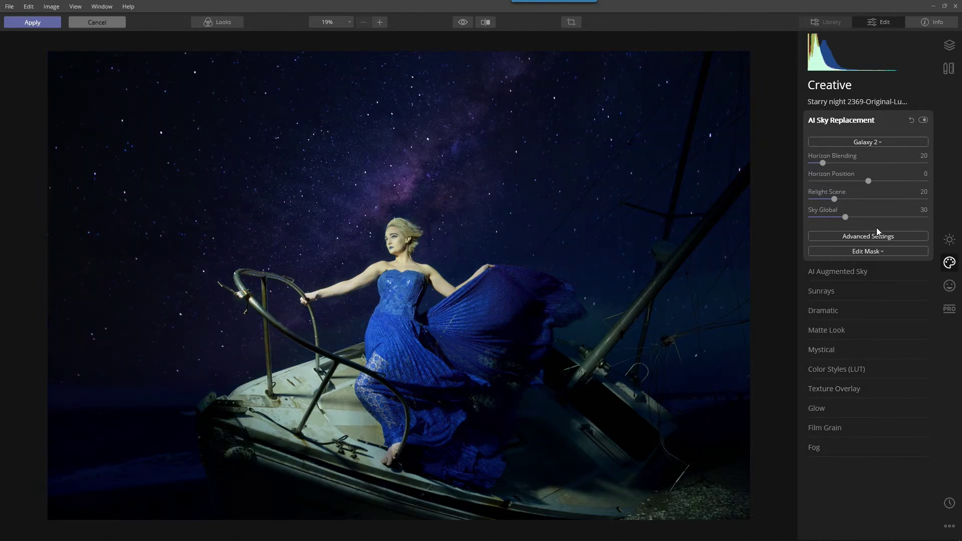
Browse for a custom sky image and move Stars.jpg from the _Assets folder into its _Skies subfolder
click(862, 142)
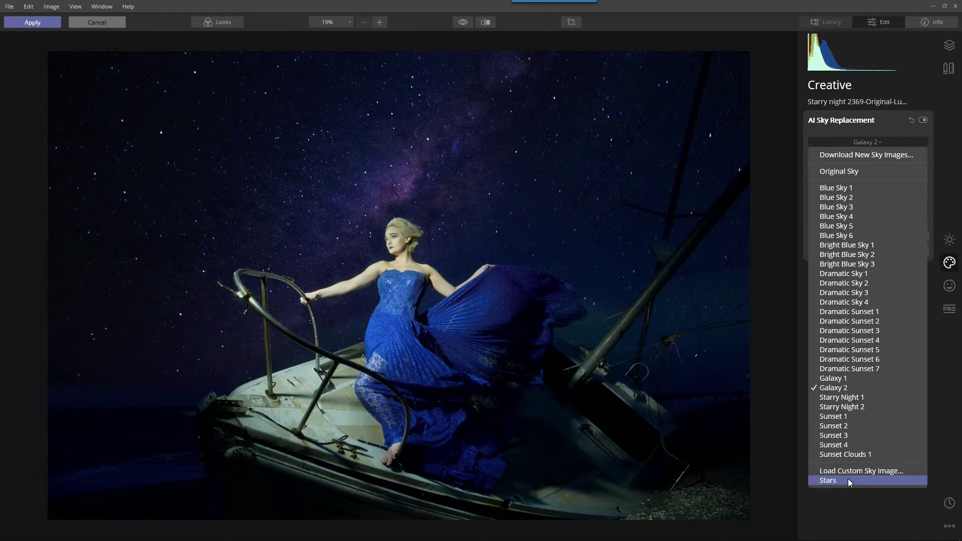
click(859, 469)
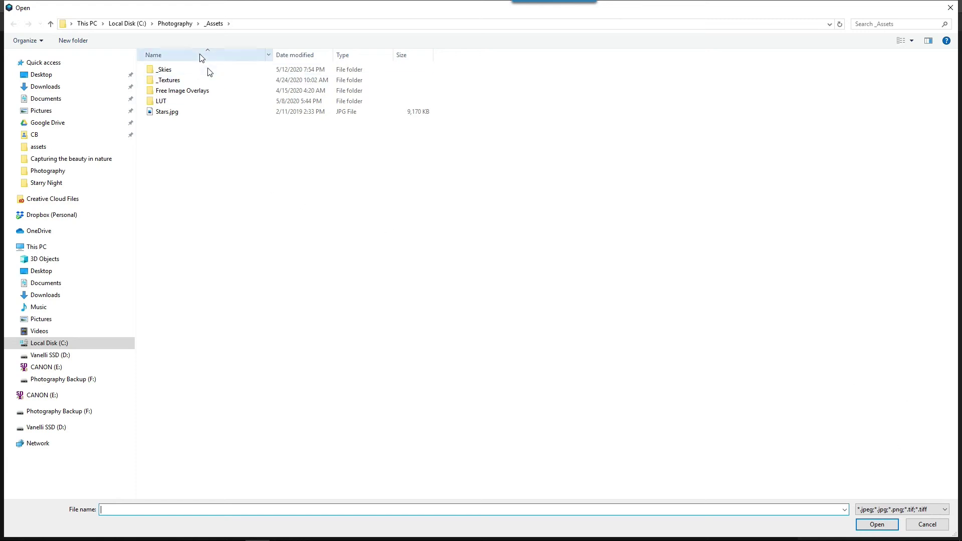
click(185, 25)
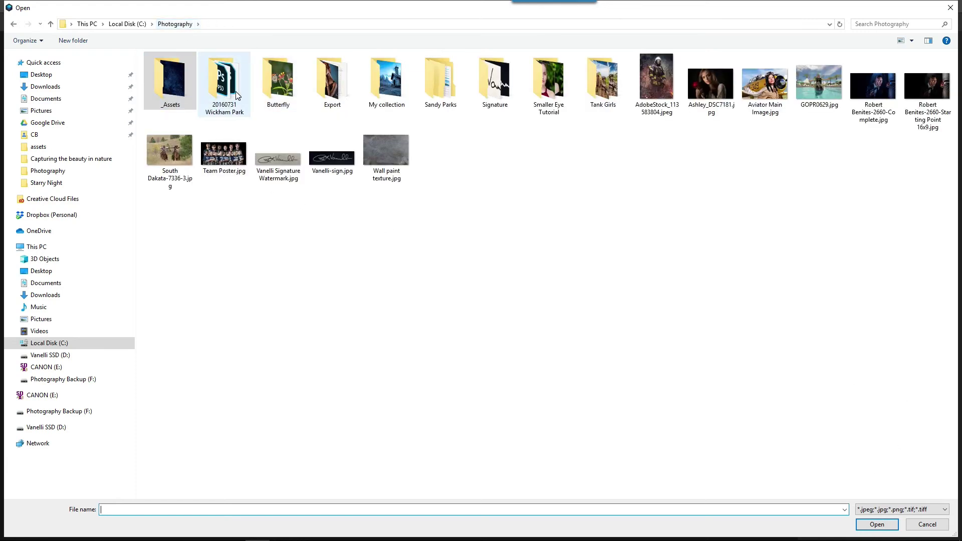
double_click(179, 103)
click(280, 109)
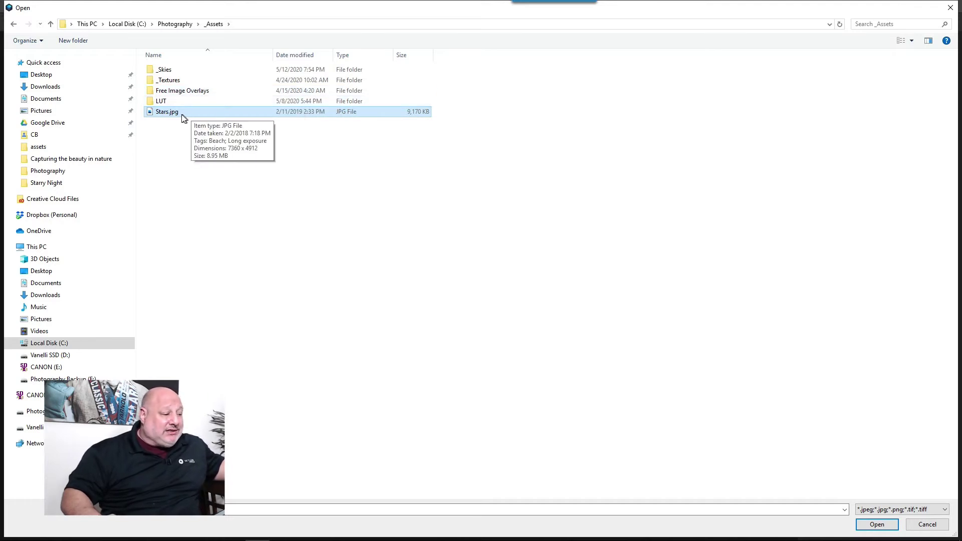
drag(179, 113, 162, 73)
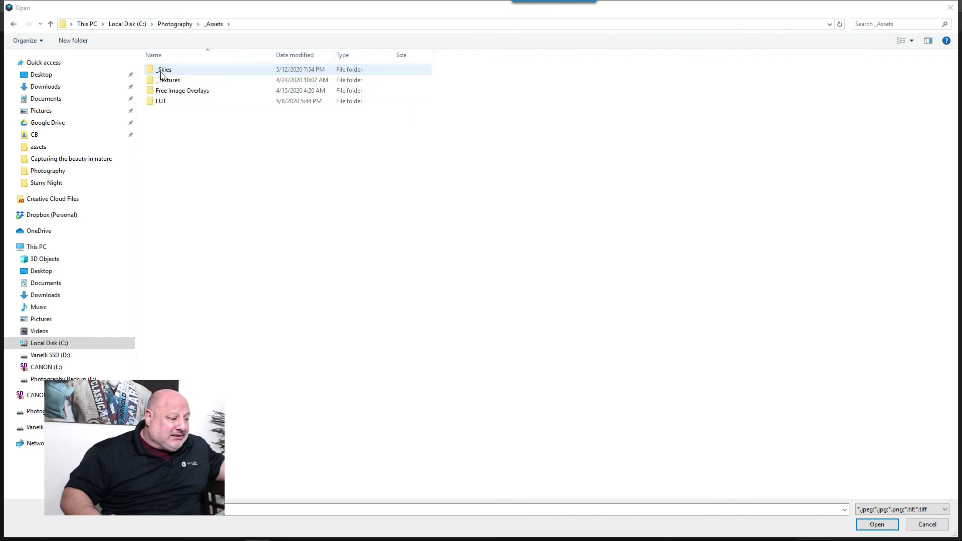
Load Stars.jpg from the _Skies folder as the custom replacement sky
double_click(162, 72)
click(167, 102)
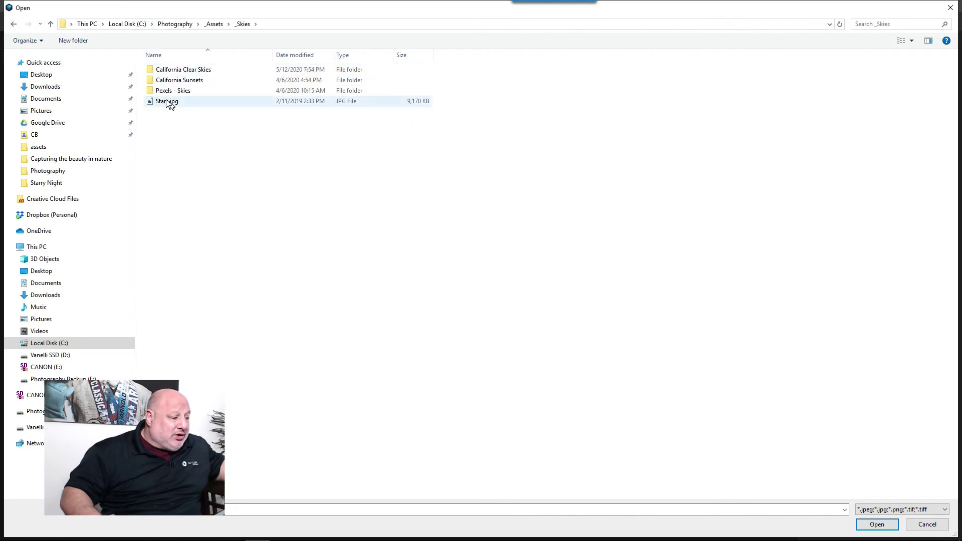
click(877, 524)
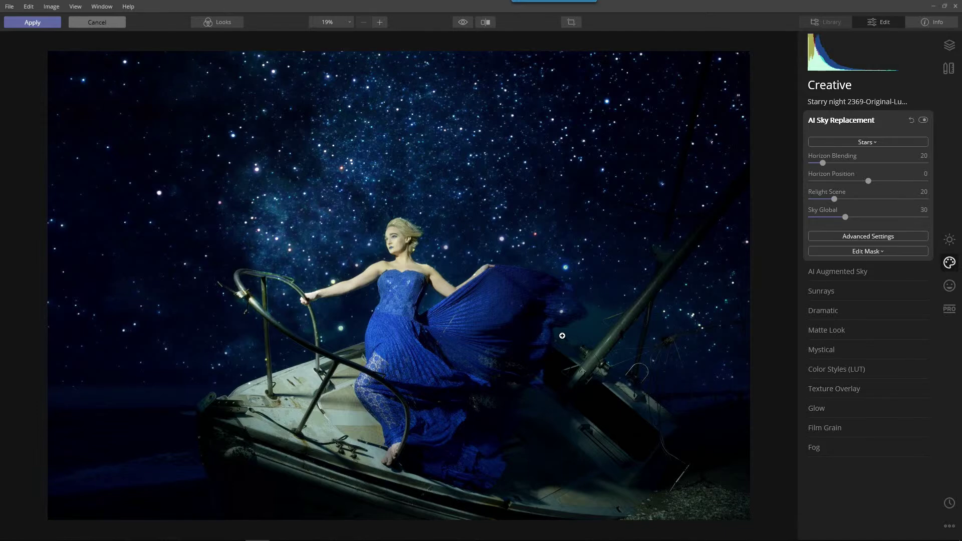
Check the sky blend around the woman and dress, and increase Close Gaps in the sky replacement's advanced settings
scroll(393, 221, up, 2)
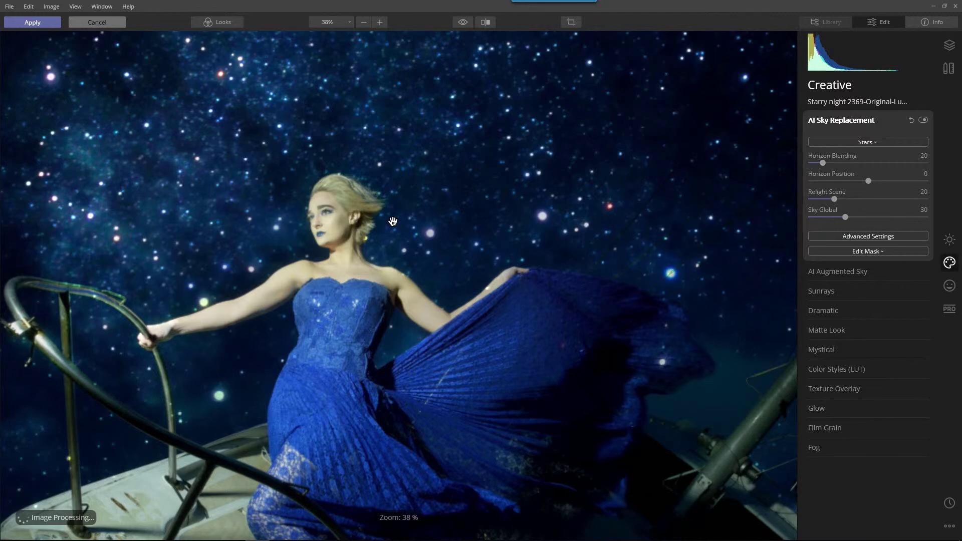
scroll(484, 277, up, 1)
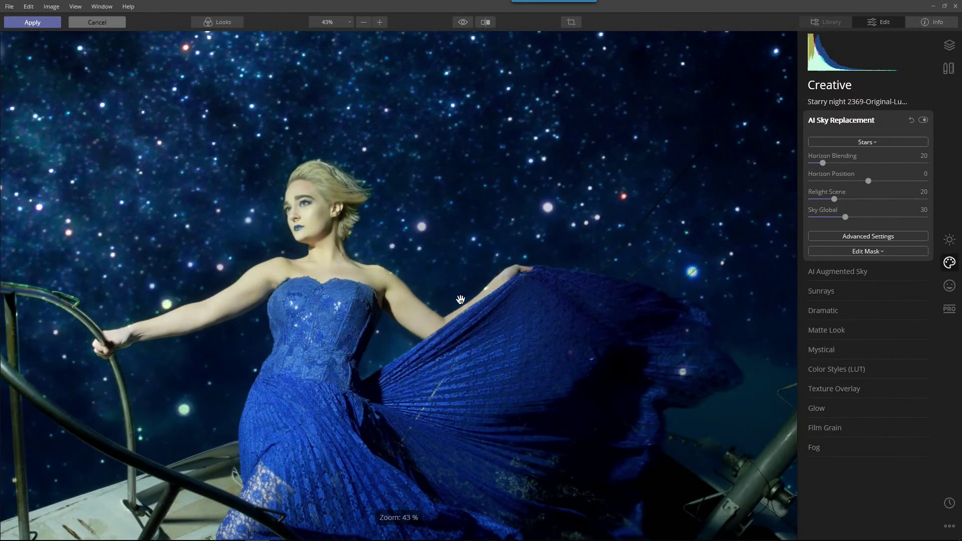
scroll(315, 302, up, 2)
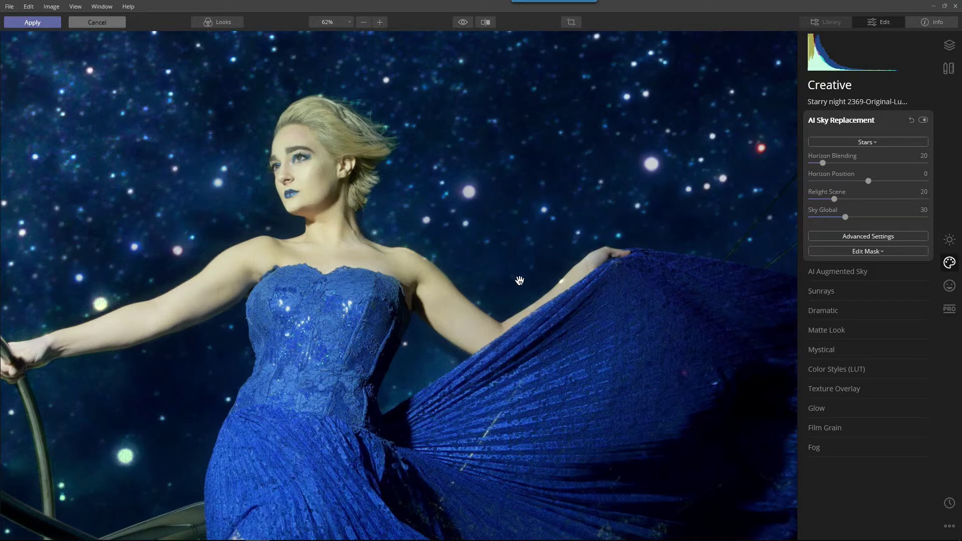
scroll(519, 278, down, 4)
scroll(521, 278, down, 2)
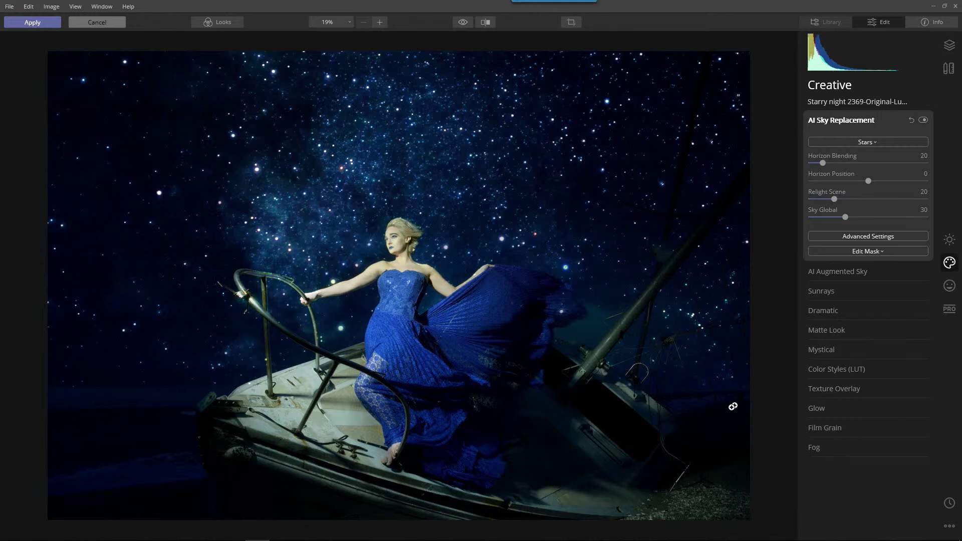
click(856, 238)
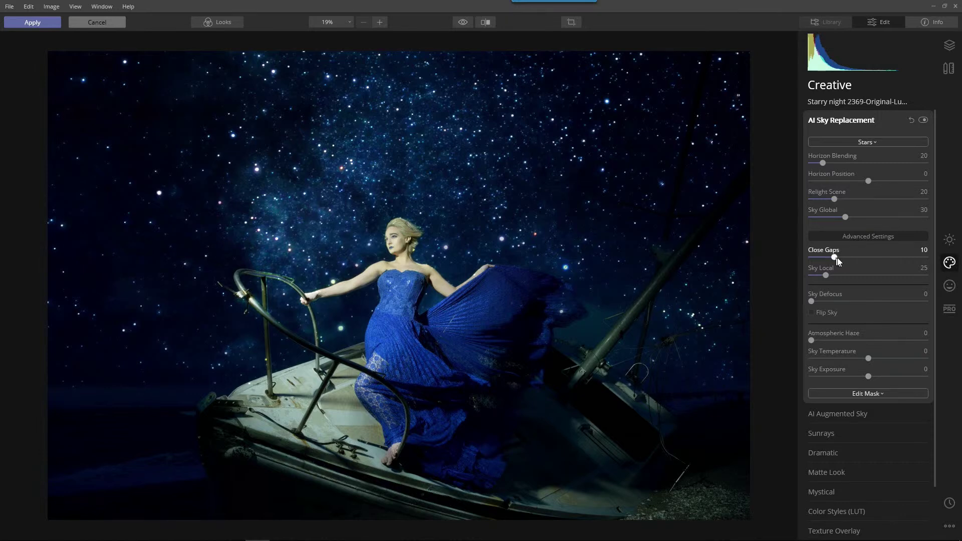
drag(835, 261, 863, 257)
Apply the Luminar edit to return to Lightroom Classic, and show the edited copy and original in the Library grid
click(25, 23)
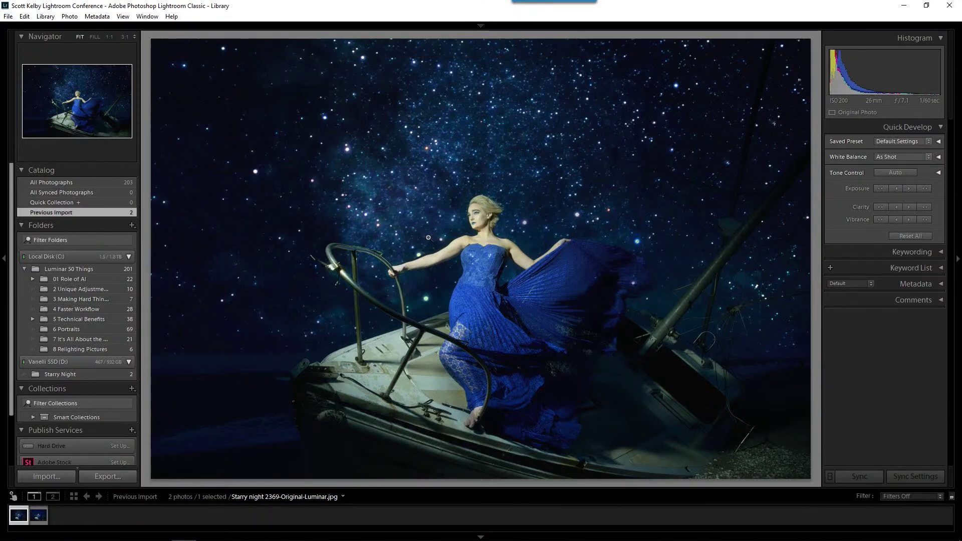
key(g)
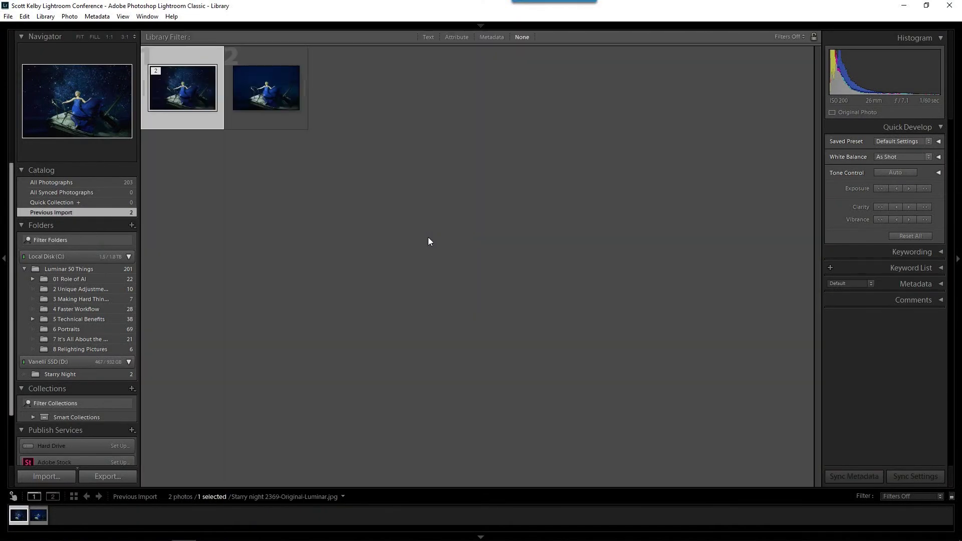
Compare the Luminar-edited copy with the original in Loupe view, overlaying the file name on the edited photo
double_click(185, 90)
key(g)
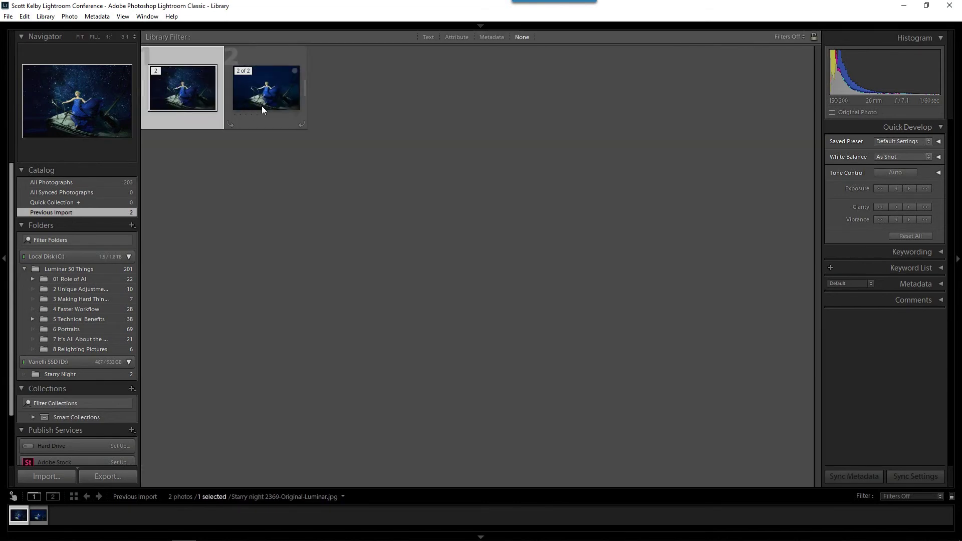
click(262, 106)
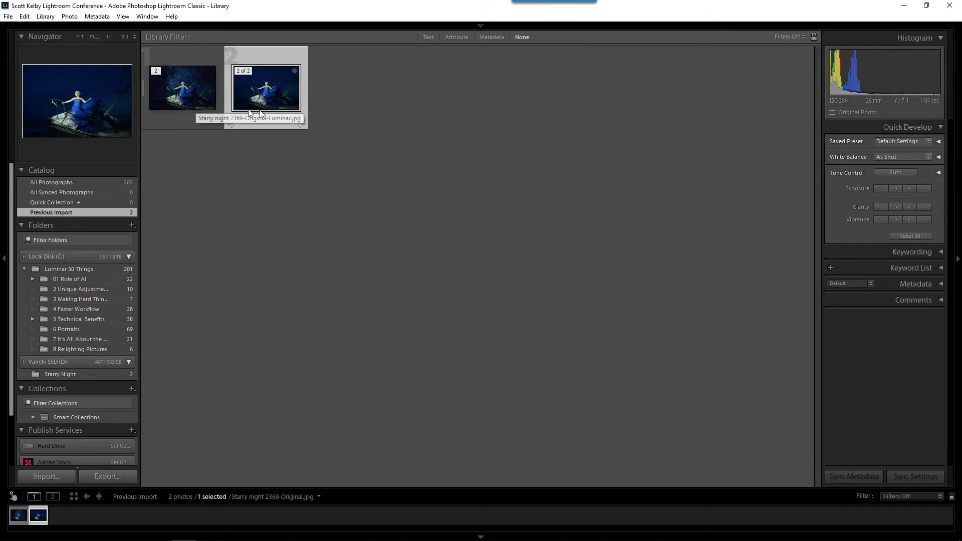
double_click(270, 105)
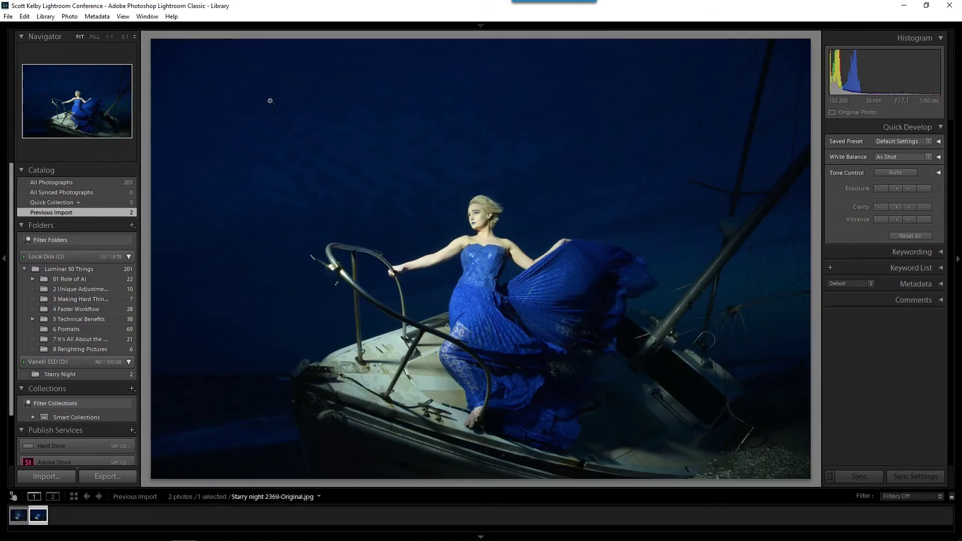
key(Left)
key(i)
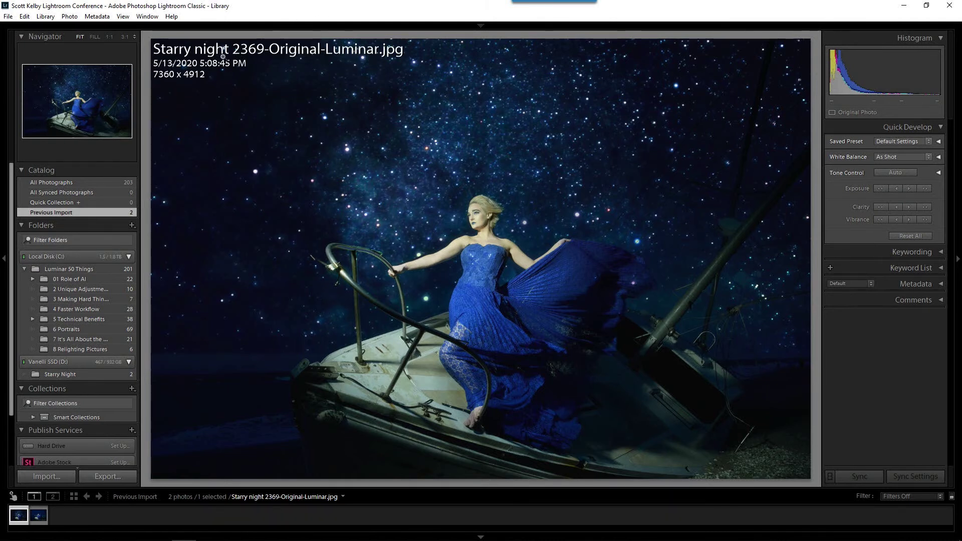
key(i)
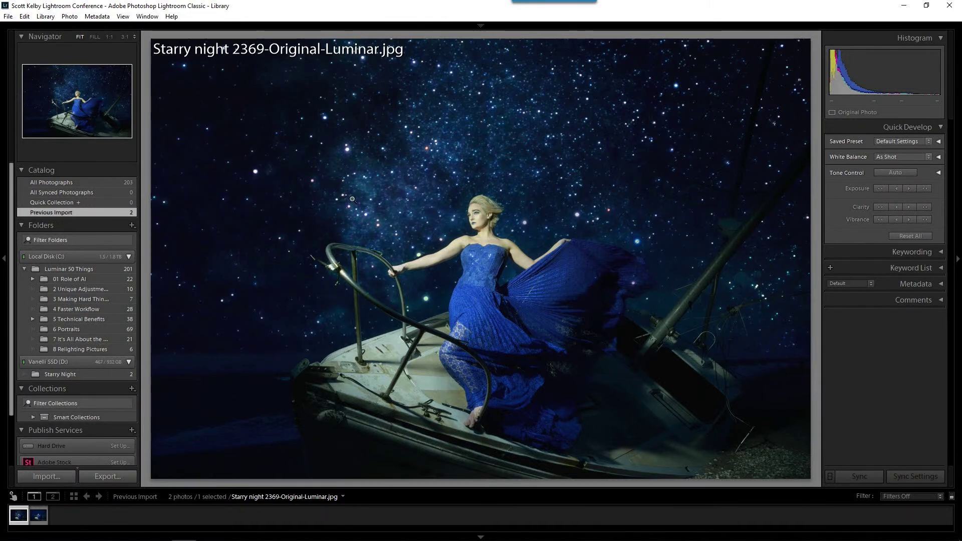
In the Develop module, heal stray stars around the flowing dress and between the boat rail and the woman with size 75 spots
click(481, 26)
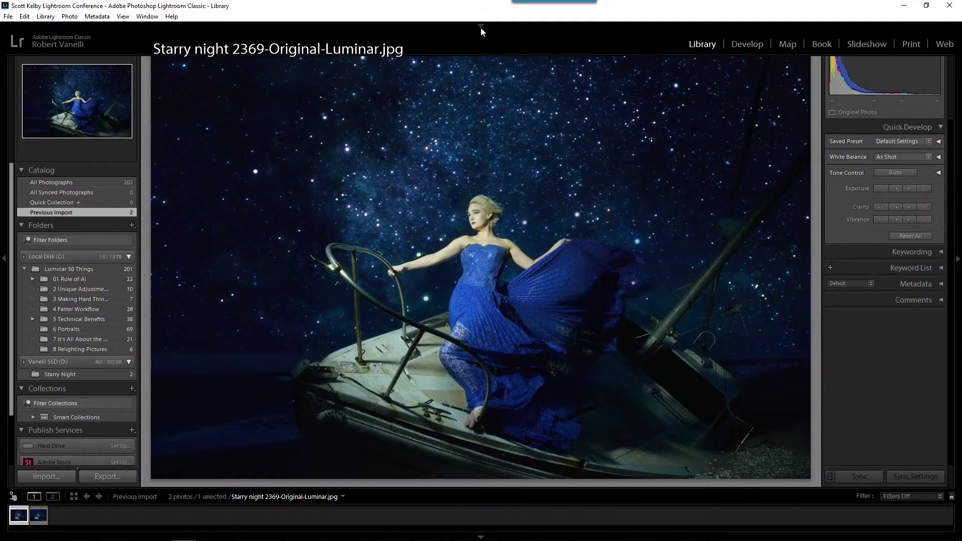
click(746, 46)
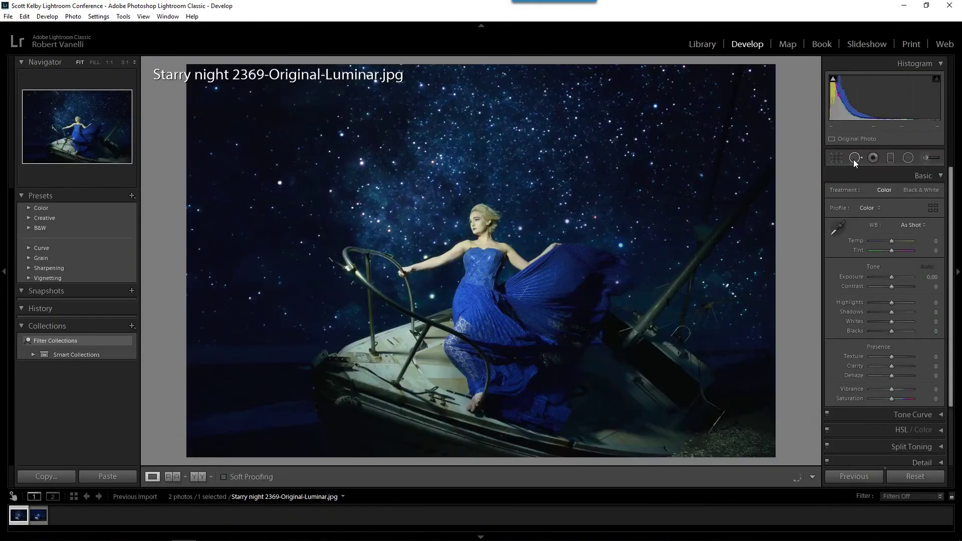
click(855, 159)
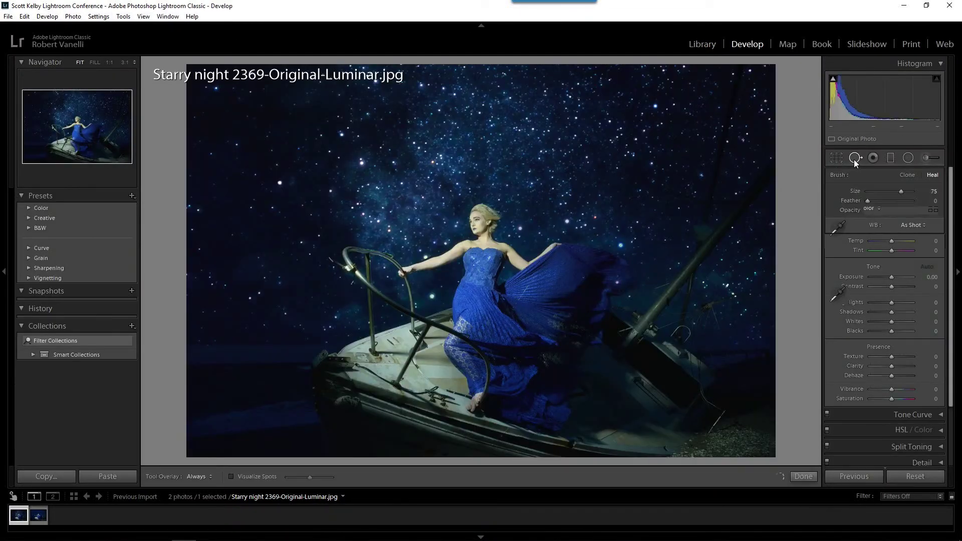
click(620, 244)
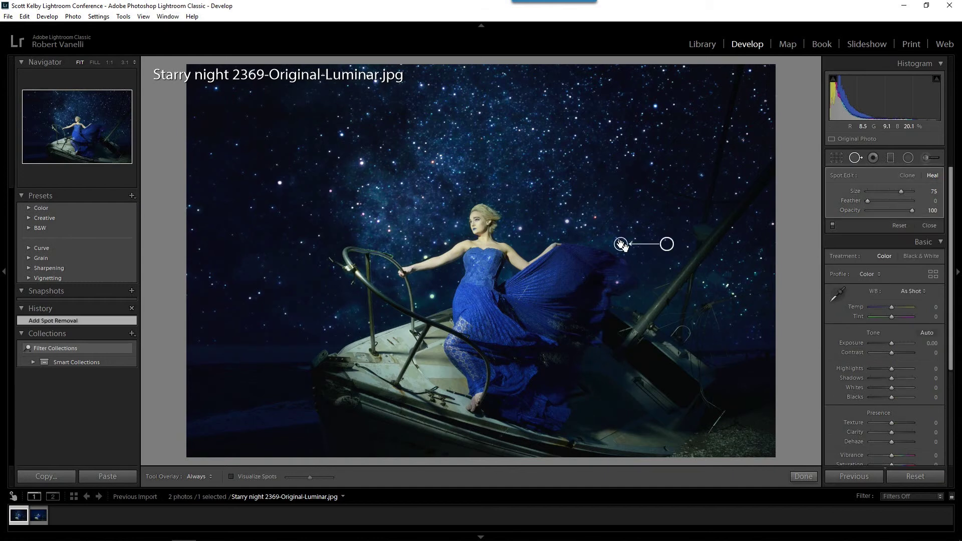
click(616, 283)
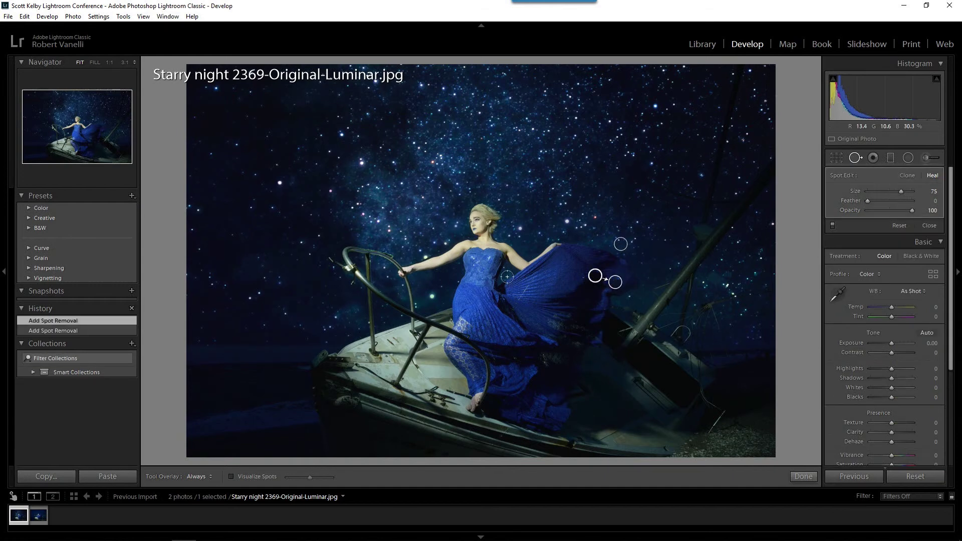
click(430, 296)
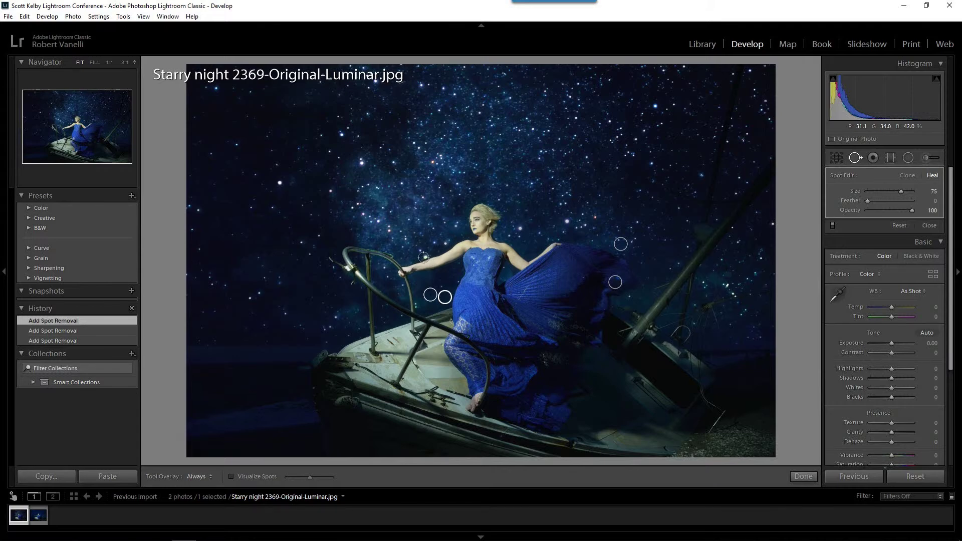
Zoom in on the woman's outstretched arm, heal a star just above it with a size 44 spot, and return to the full view
key(z)
scroll(407, 245, down, 3)
scroll(408, 241, down, 4)
click(407, 242)
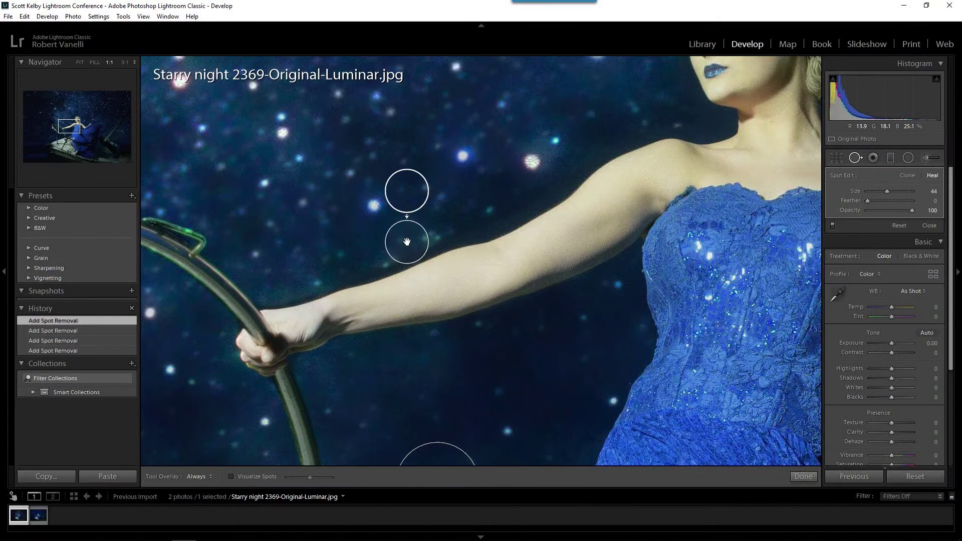
click(857, 161)
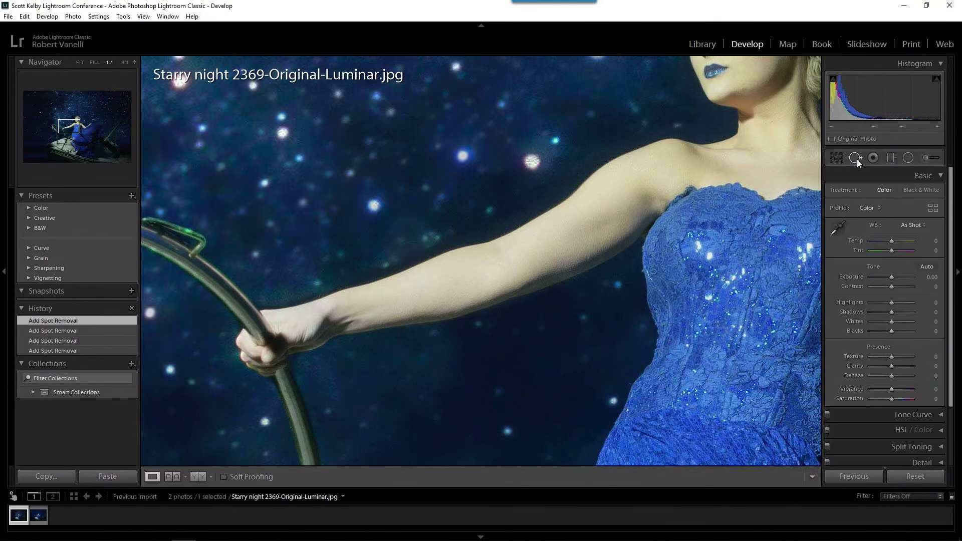
click(665, 208)
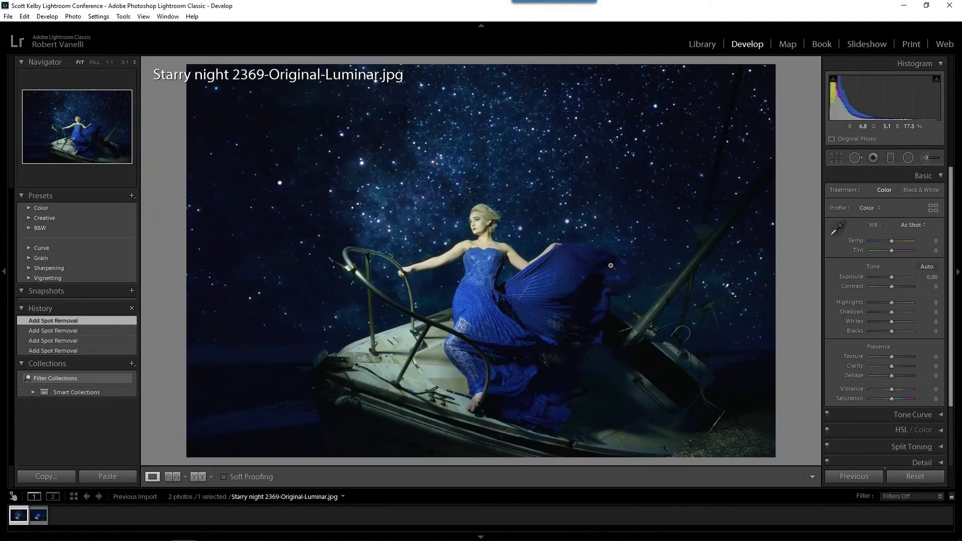
Heal the bright stars in the sky just above the dress, reposition a spot, and close Spot Removal
click(856, 158)
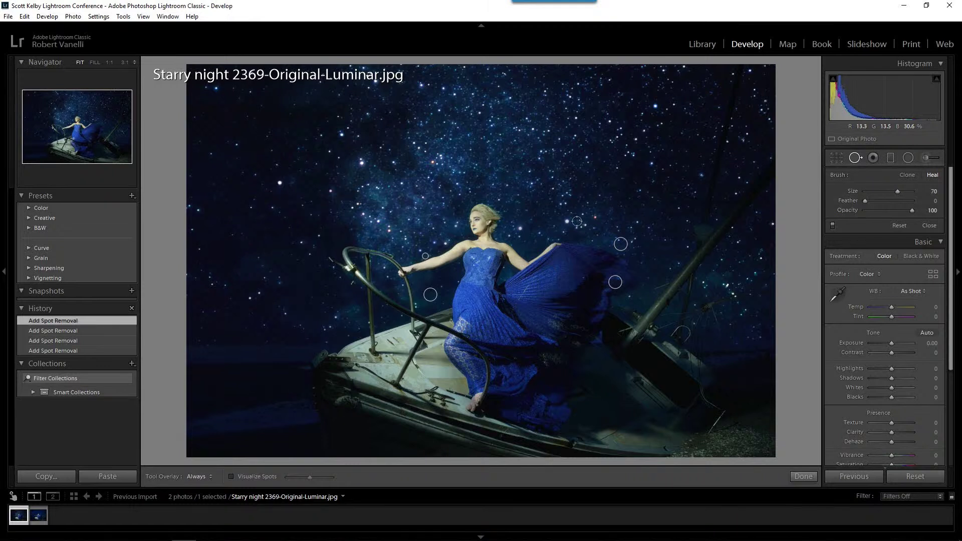
click(565, 219)
click(595, 216)
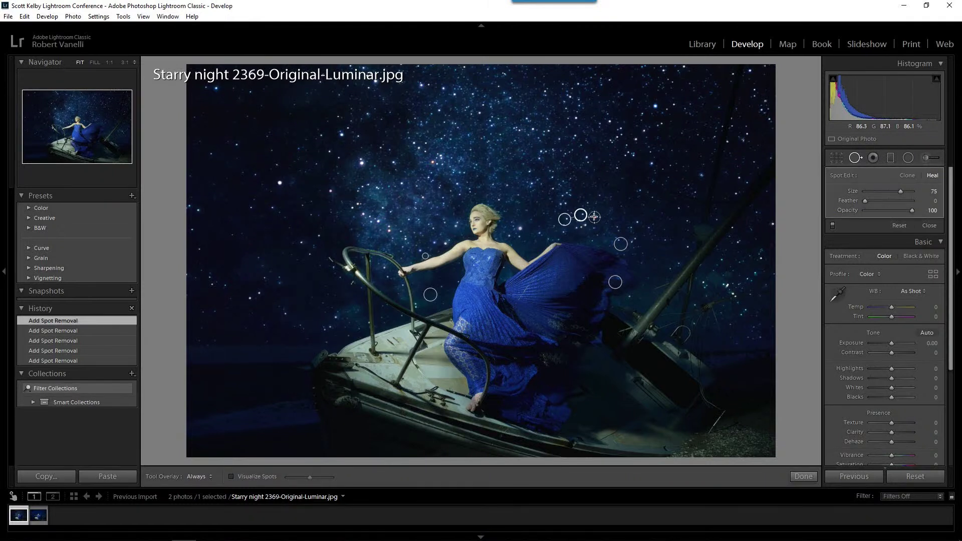
drag(561, 233, 588, 185)
click(855, 158)
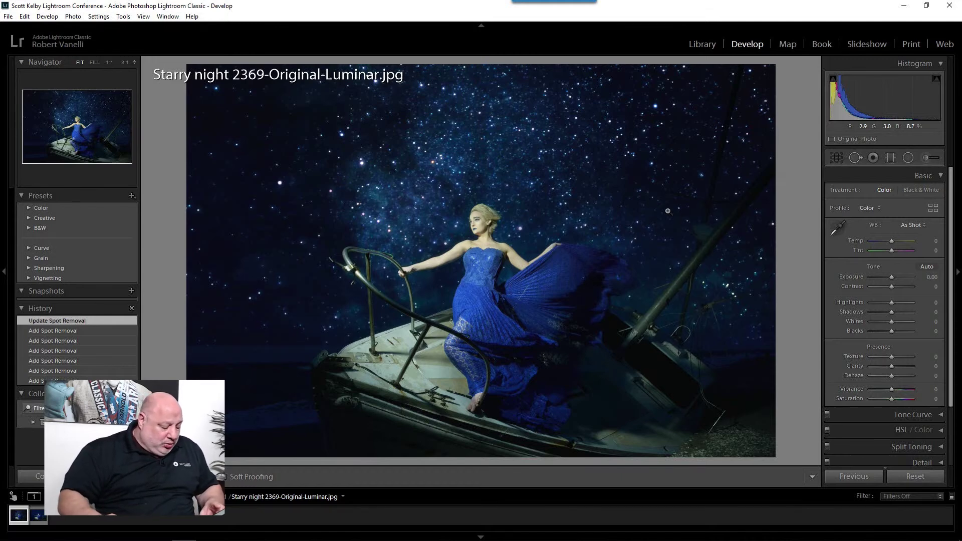
Review the retouched copy at full view in the Library and return to the grid
key(g)
double_click(213, 107)
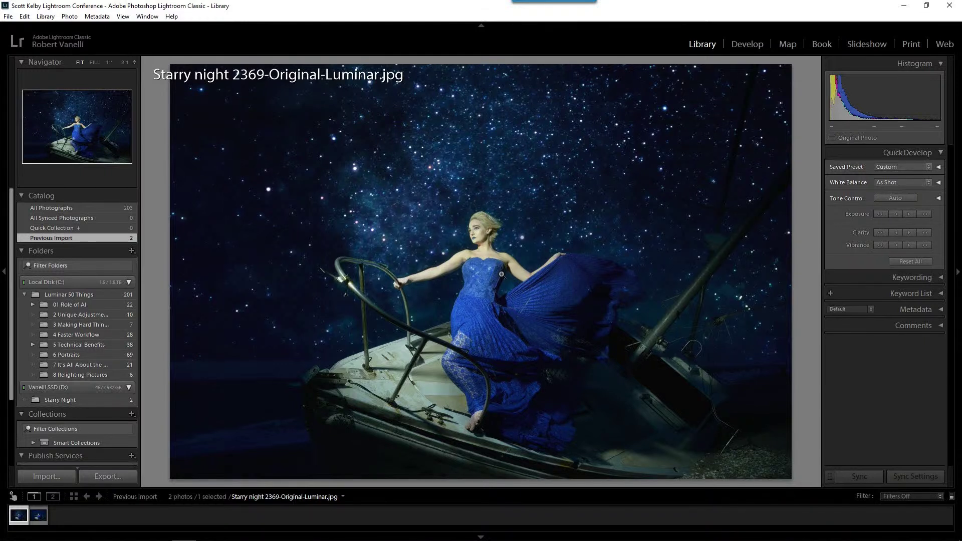
key(backslash)
key(g)
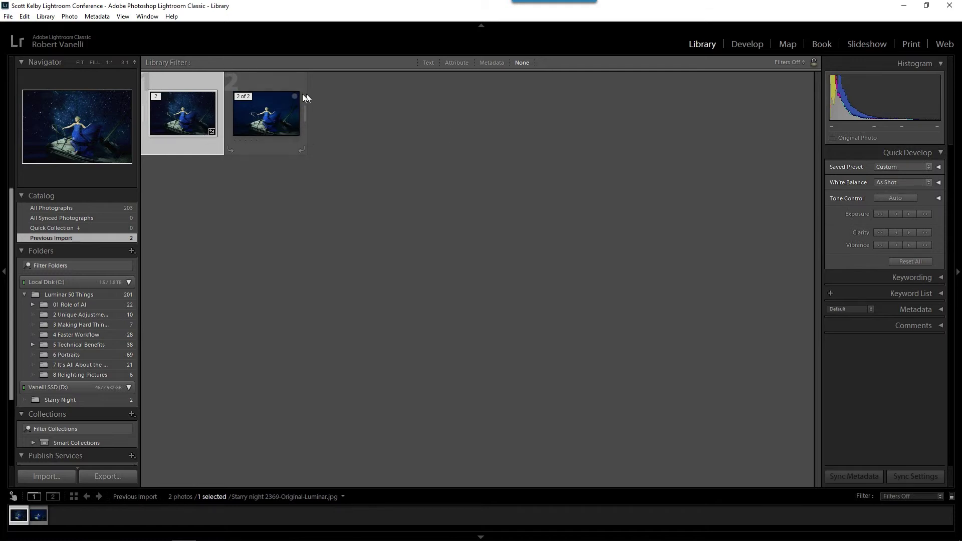
Open the original photo, Starry night 2369-Original.jpg, as a Smart Object in Photoshop
click(273, 111)
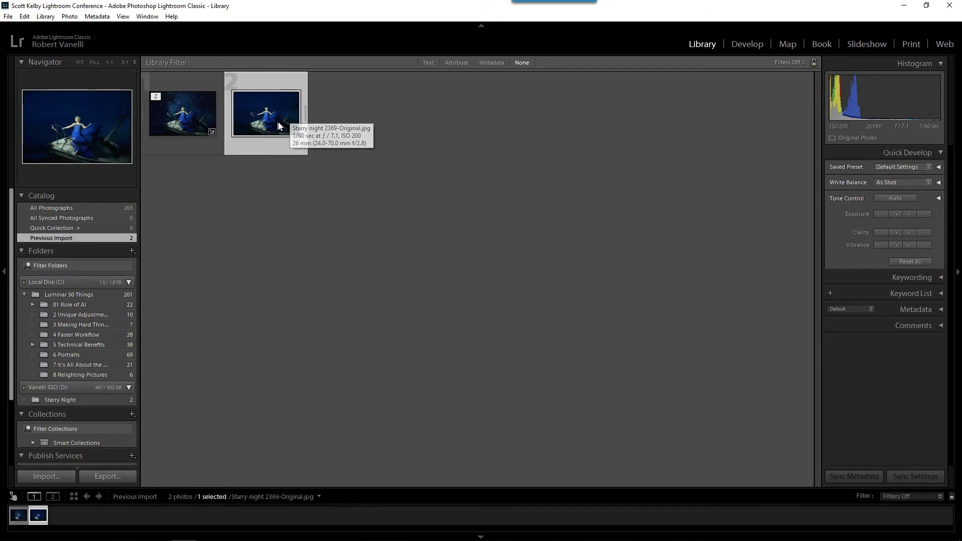
double_click(257, 126)
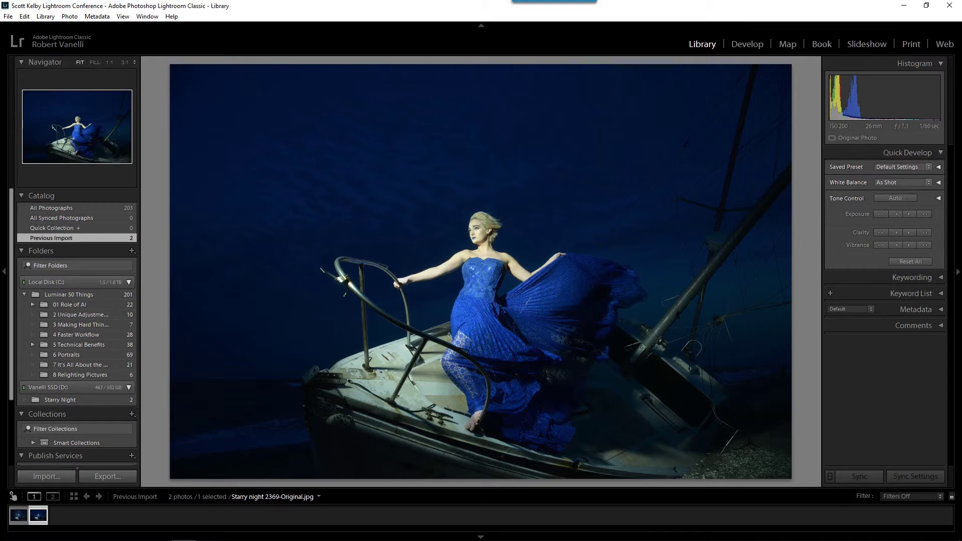
click(209, 531)
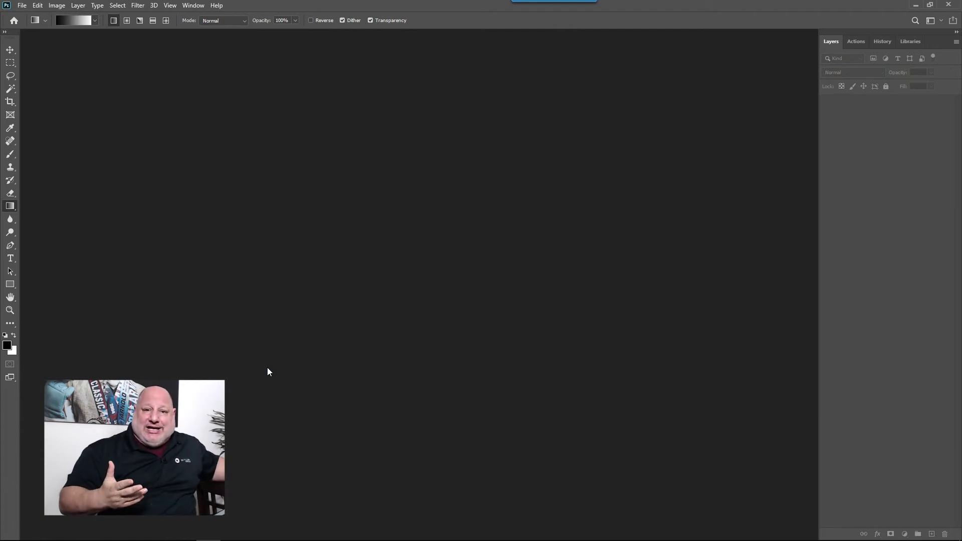
key(alt+Tab)
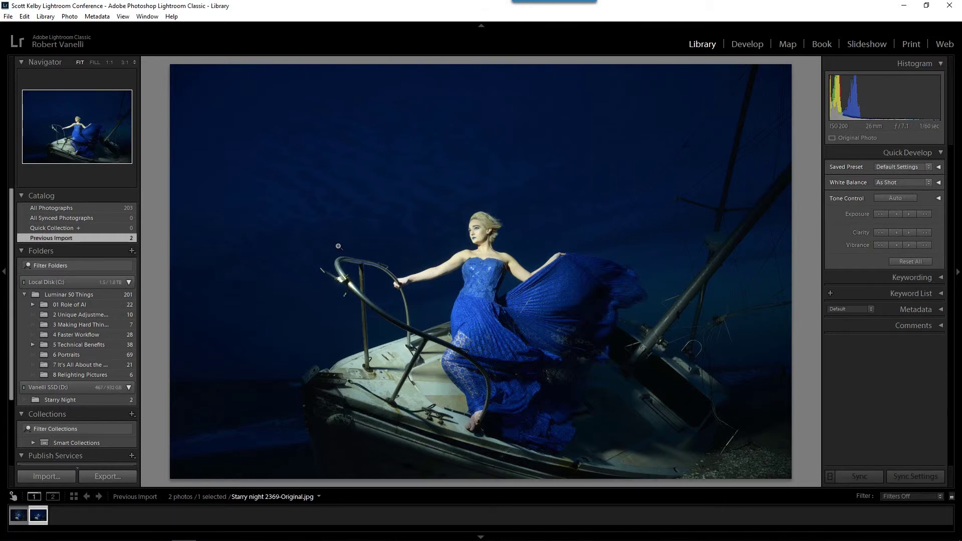
right_click(394, 208)
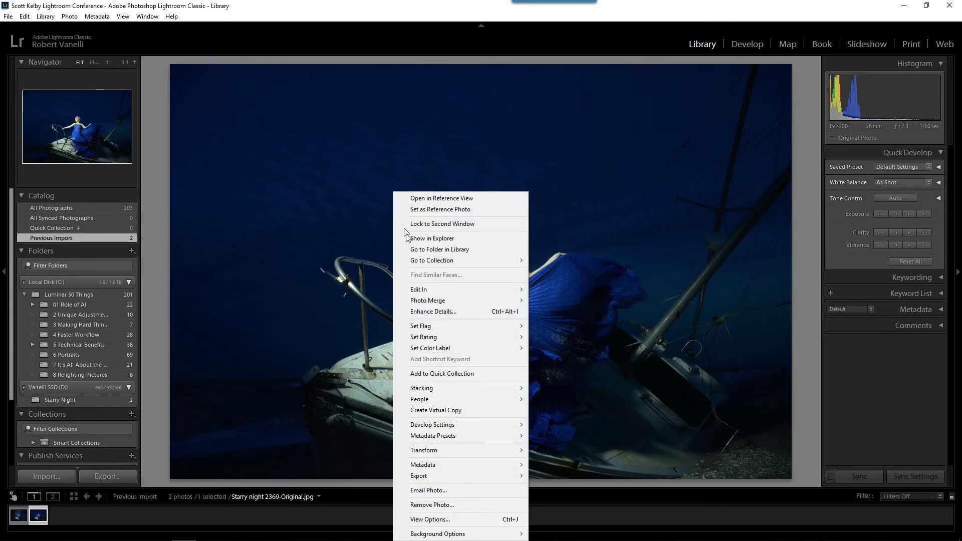
mouse_move(442, 294)
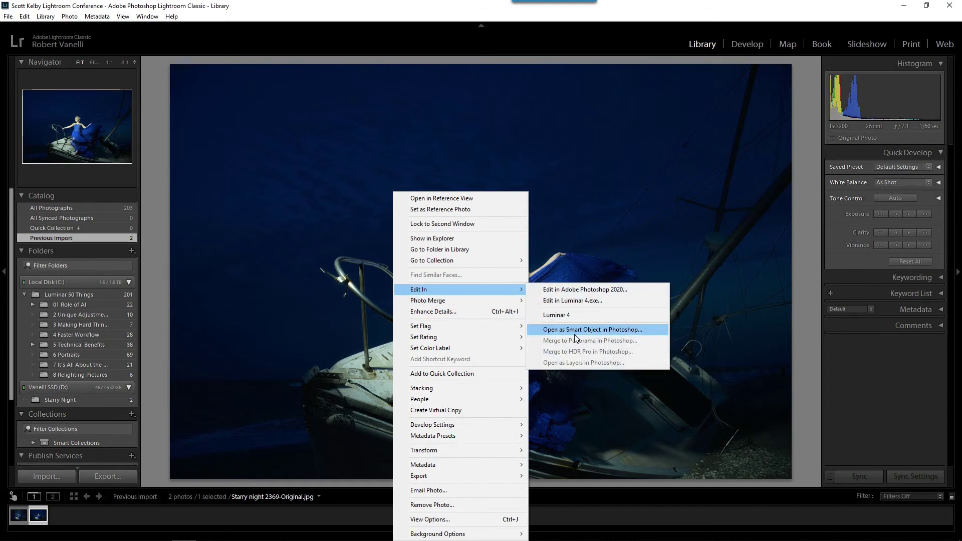
click(620, 331)
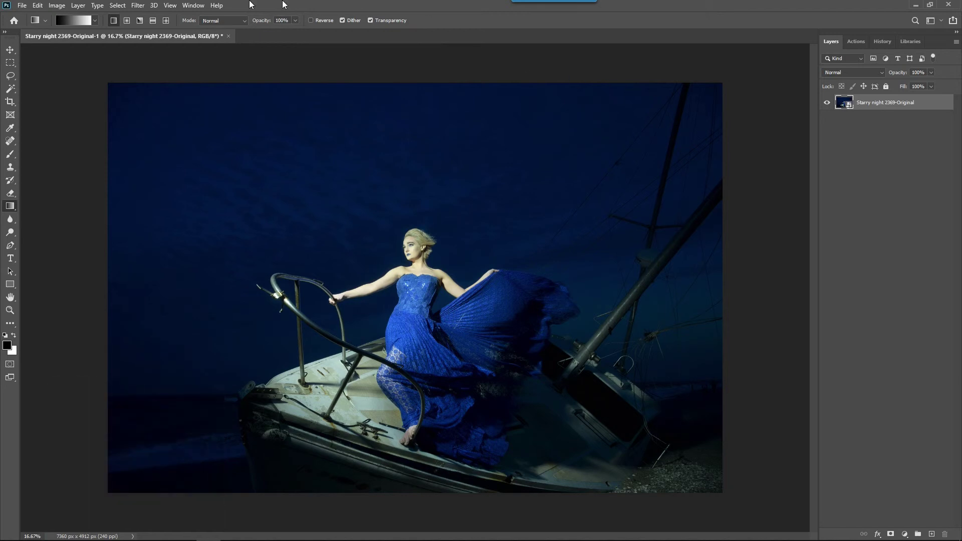
Launch the Skylum Luminar 4 filter on the Smart Object layer
click(120, 6)
click(138, 6)
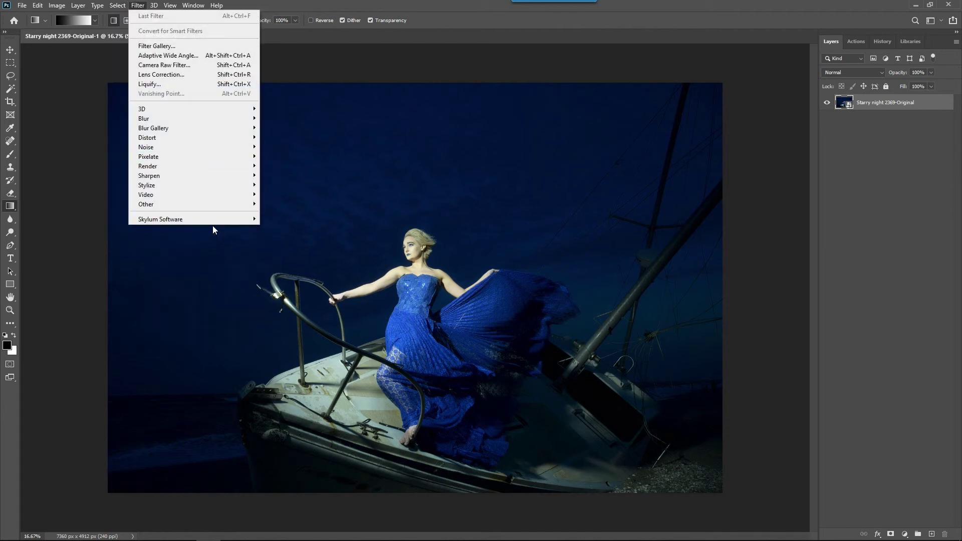
mouse_move(216, 219)
click(282, 220)
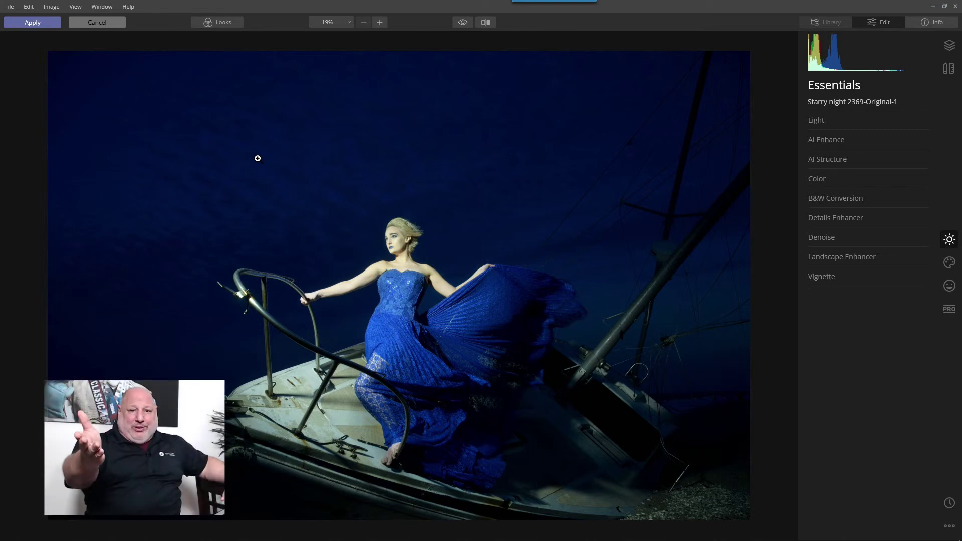
Apply the saved Stars look to the photo, and check the edit history before returning to Essentials
click(216, 22)
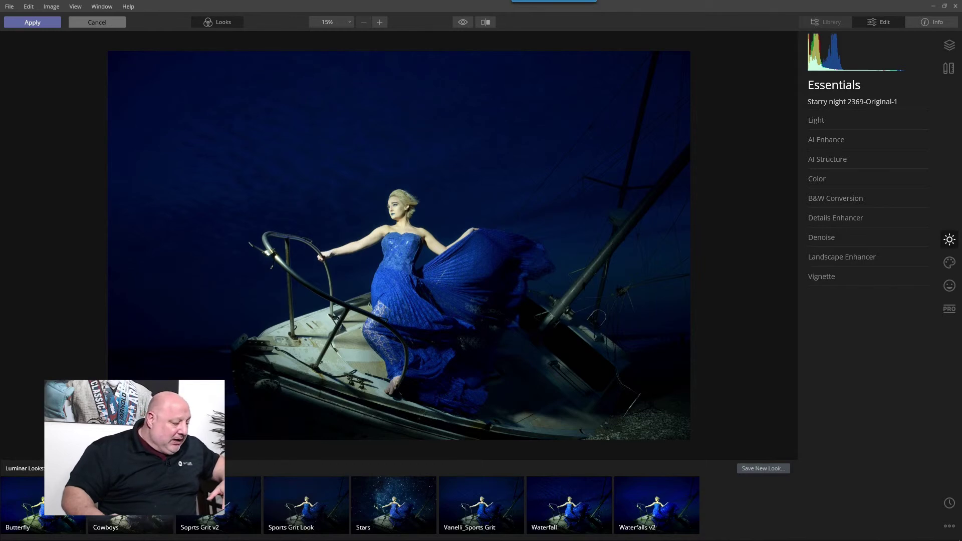
click(65, 469)
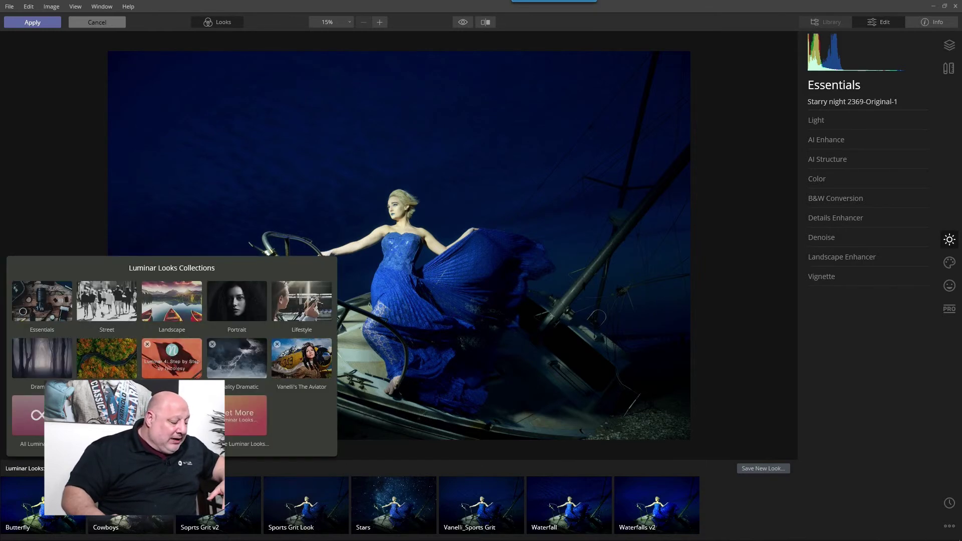
click(401, 512)
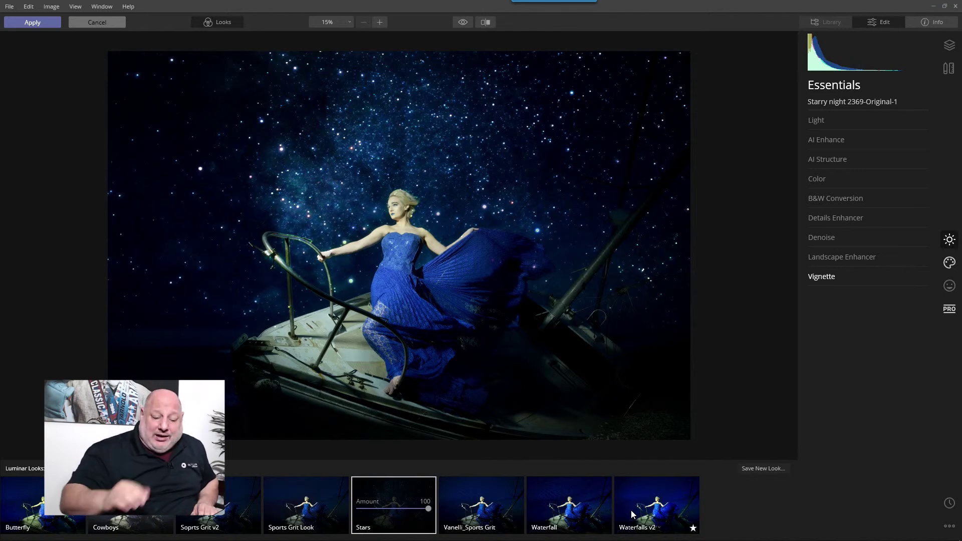
click(941, 506)
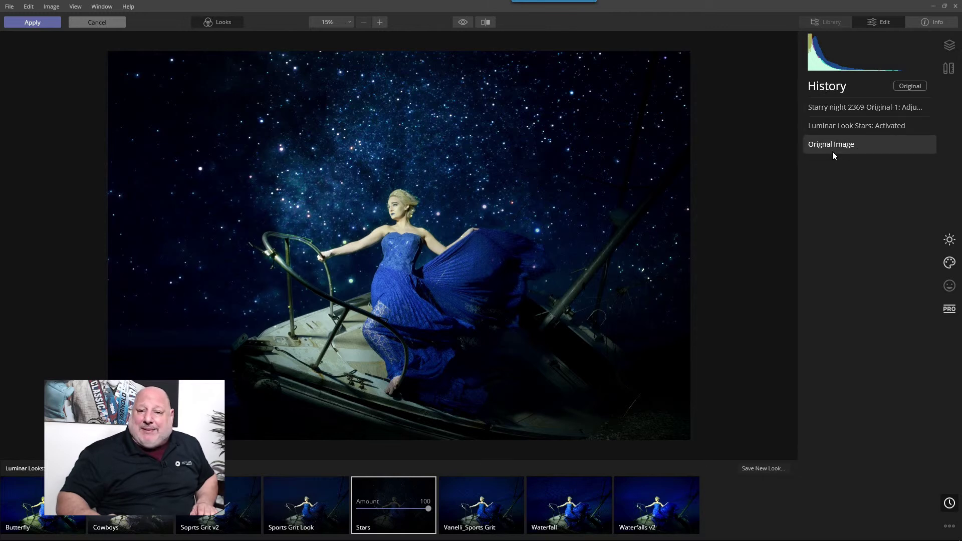
click(940, 249)
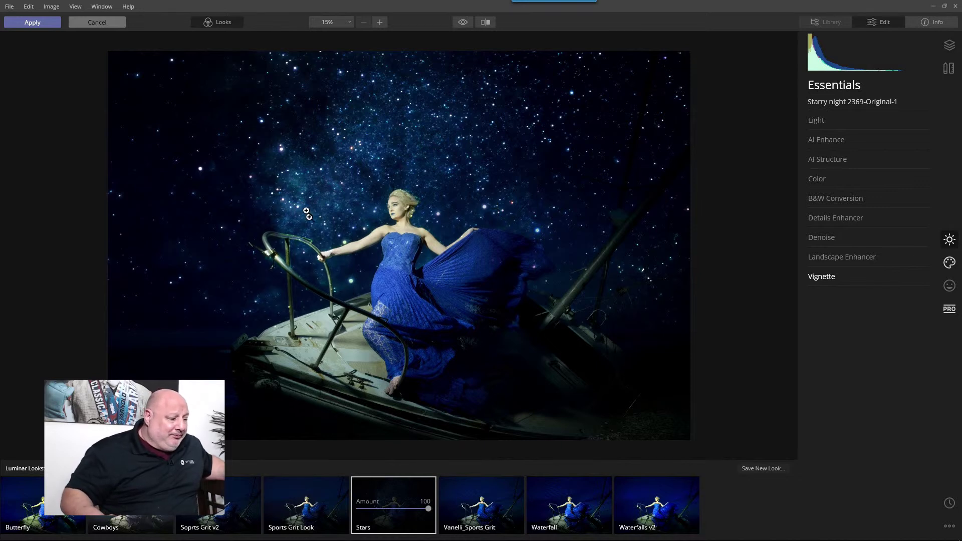
Apply the Luminar edit to the Photoshop Smart Object and switch back to Lightroom Classic
click(38, 24)
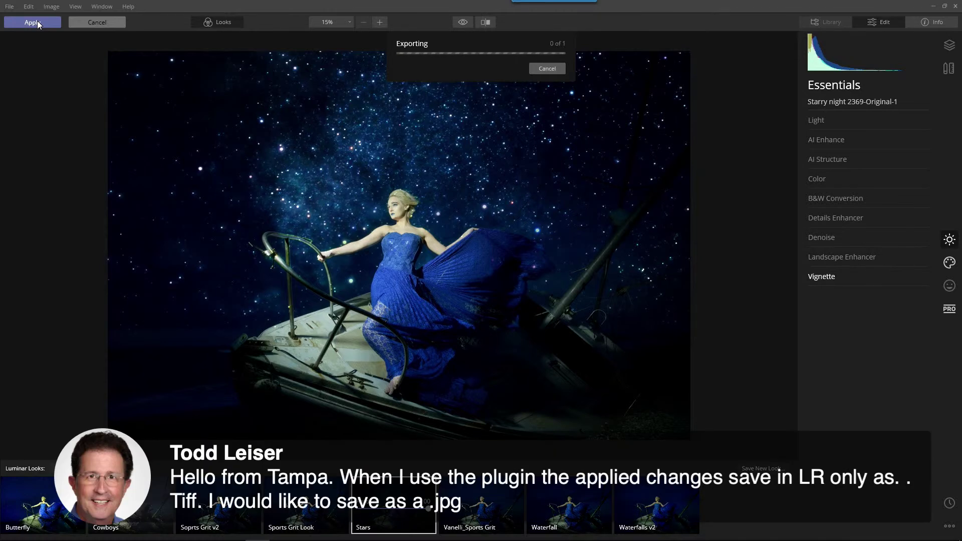
key(alt+Tab)
key(Tab)
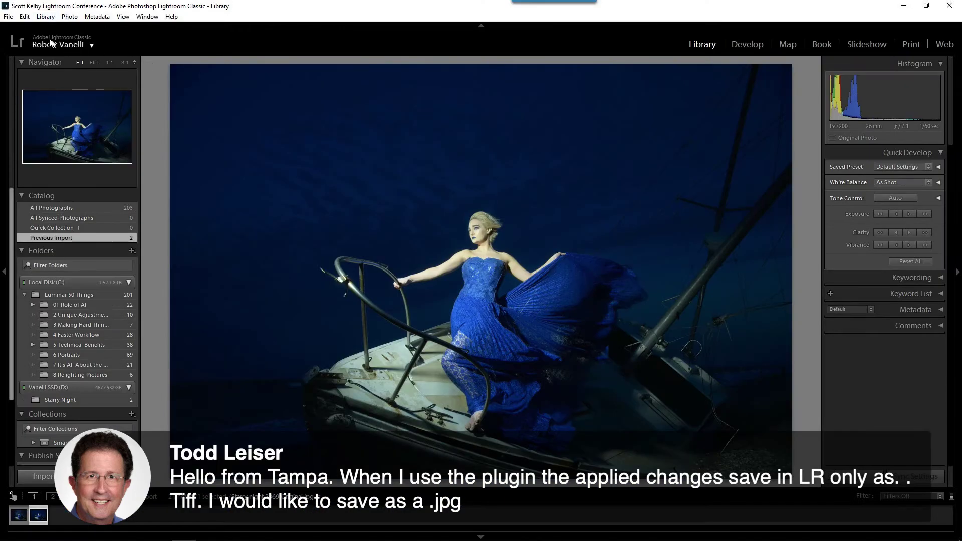
Examine the file formats offered for Luminar 4 as additional external editor in the External Editing preferences, and close them without changes
click(24, 16)
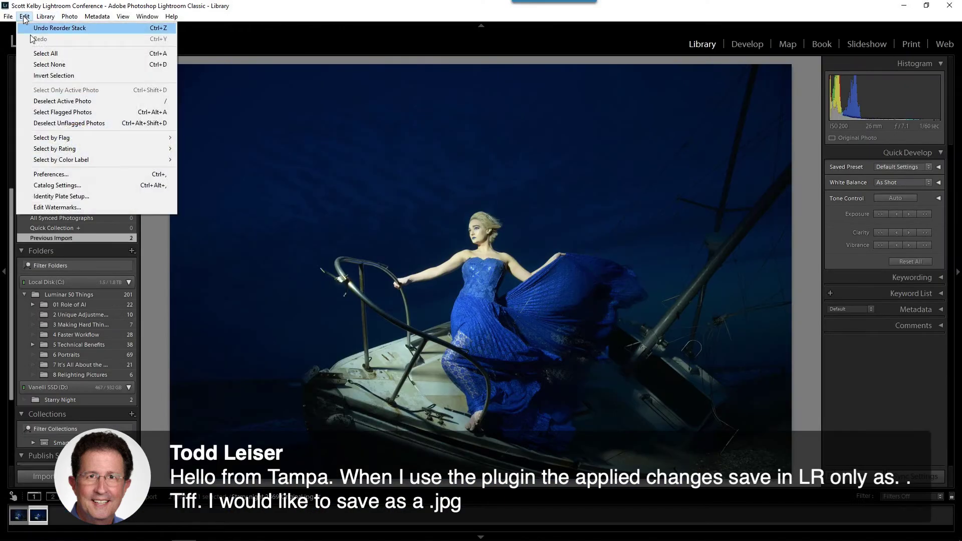
click(59, 178)
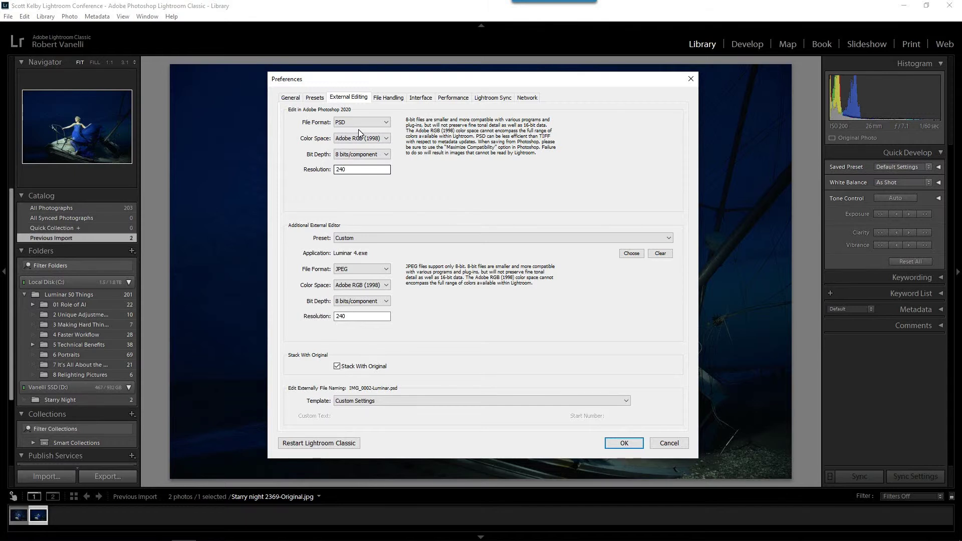
click(353, 273)
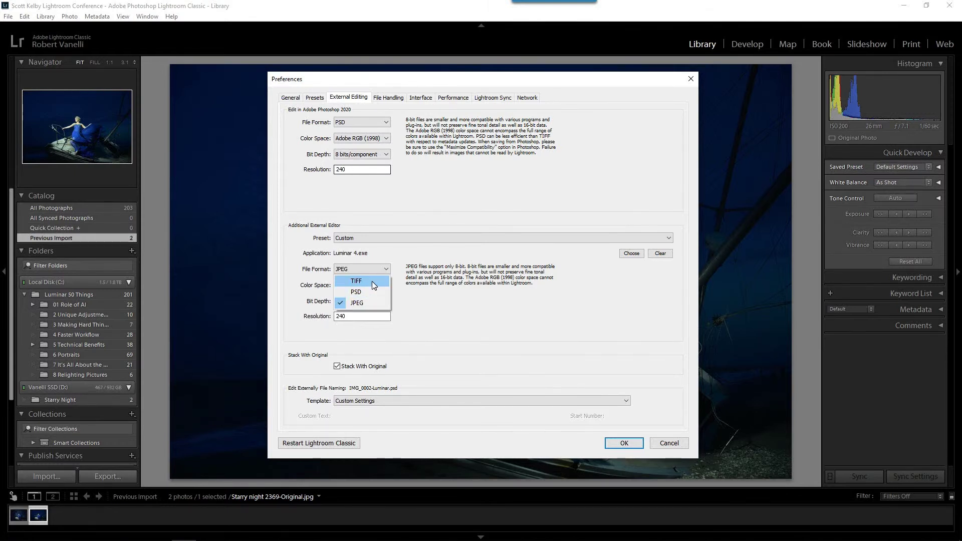
click(308, 273)
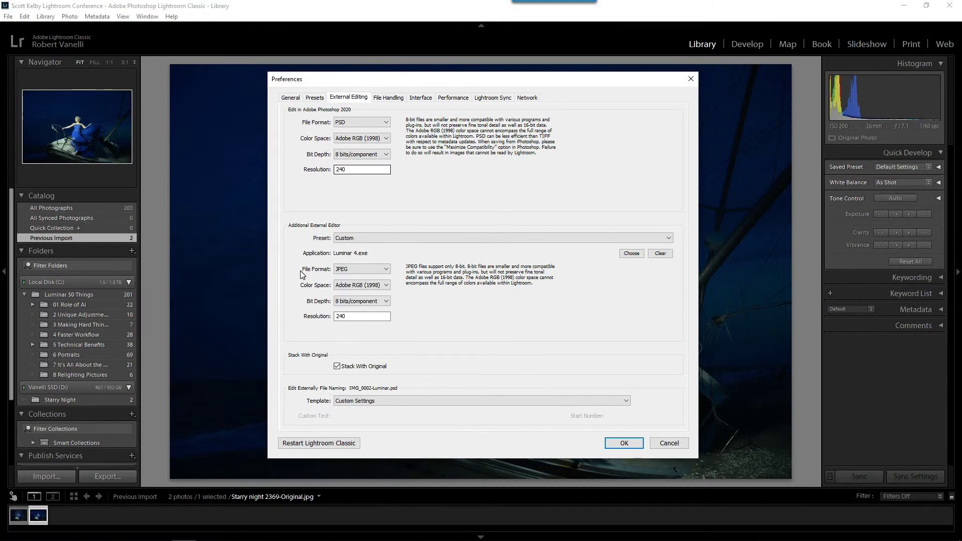
click(351, 271)
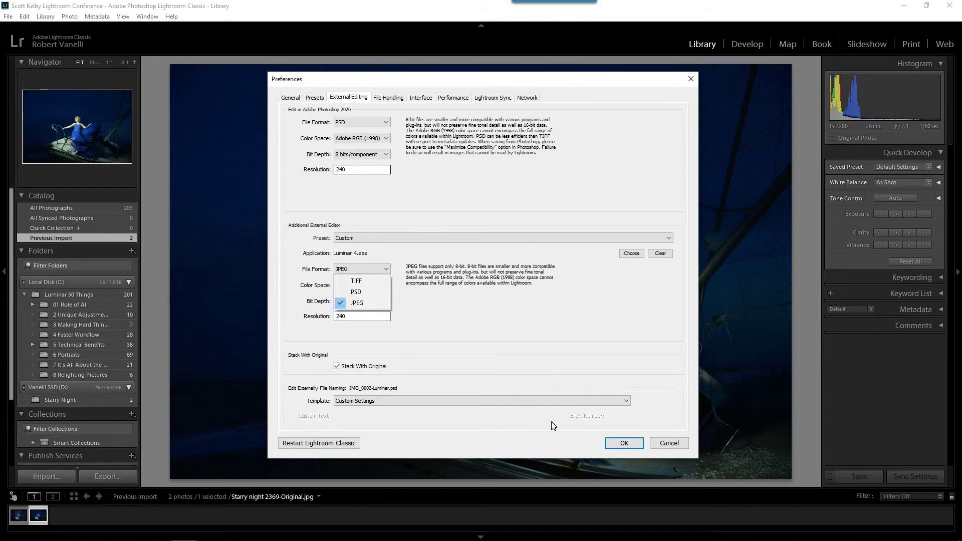
click(668, 446)
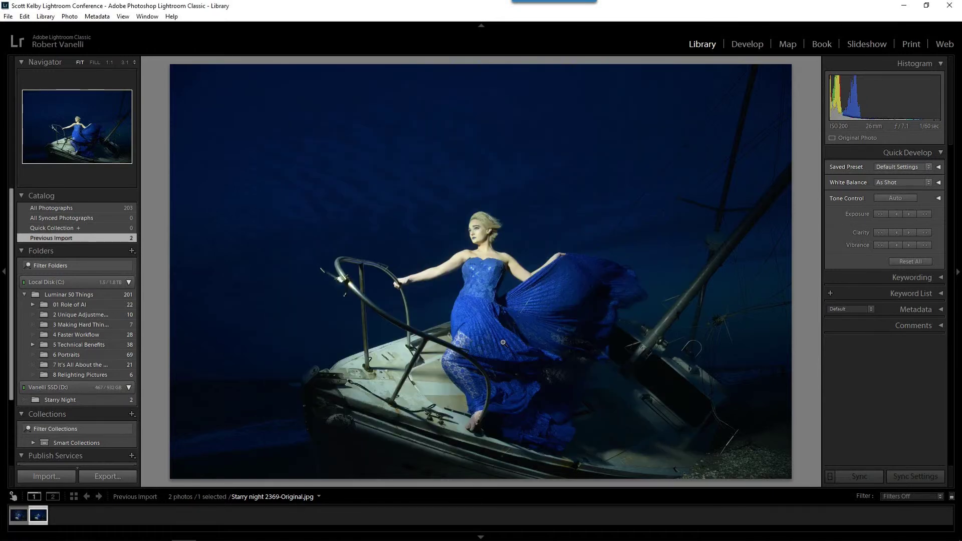
Check Photoshop and return to Lightroom Classic to view Starry night 2369-Original-Luminar.psd in Loupe view with its info overlay
key(alt+Tab)
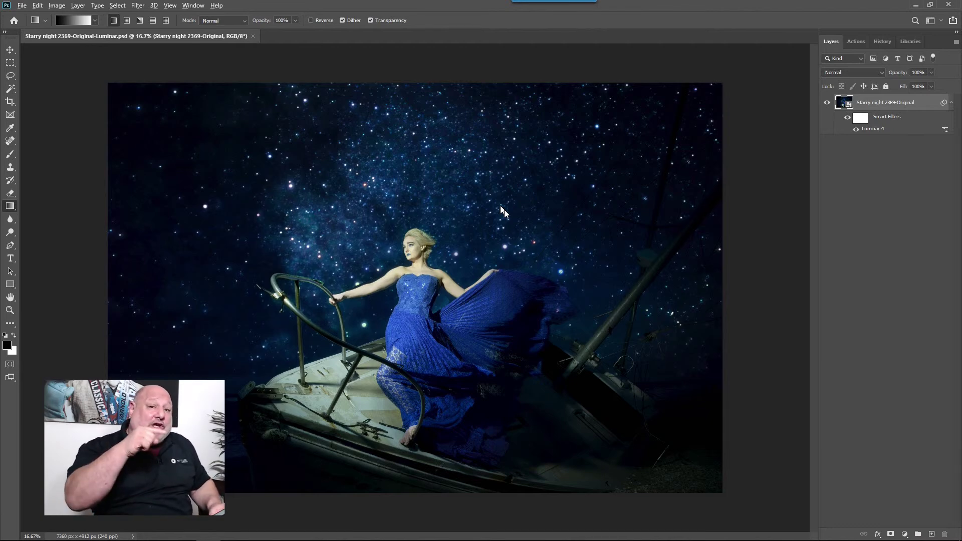
key(alt+Tab)
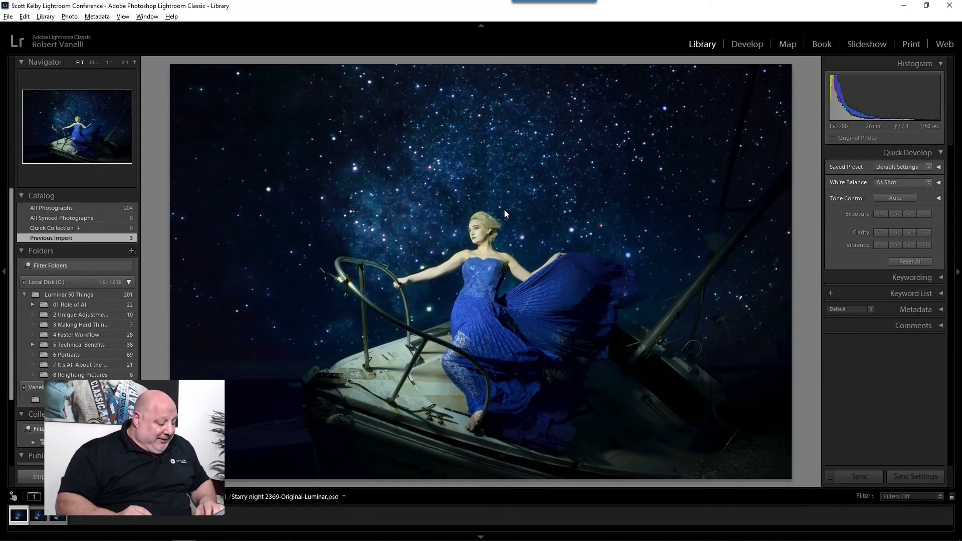
key(g)
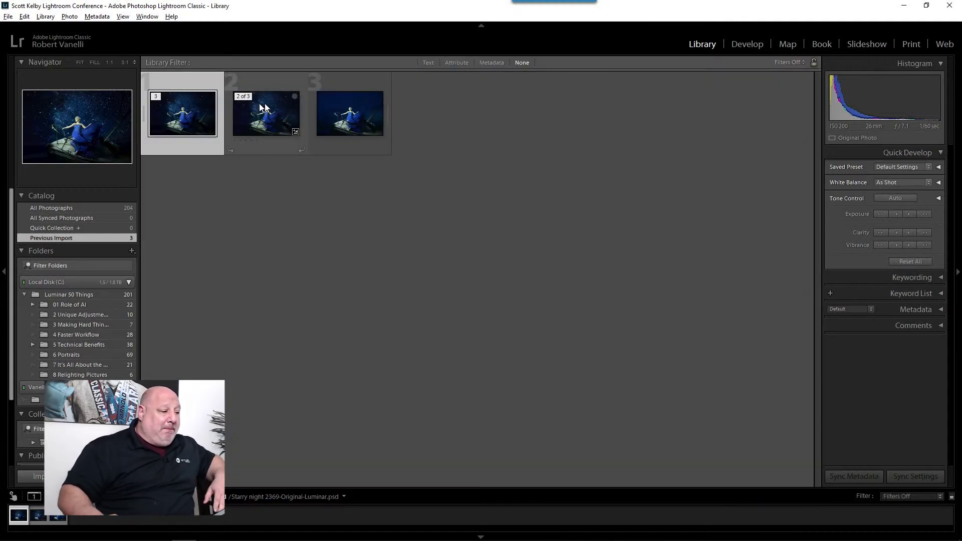
mouse_move(189, 118)
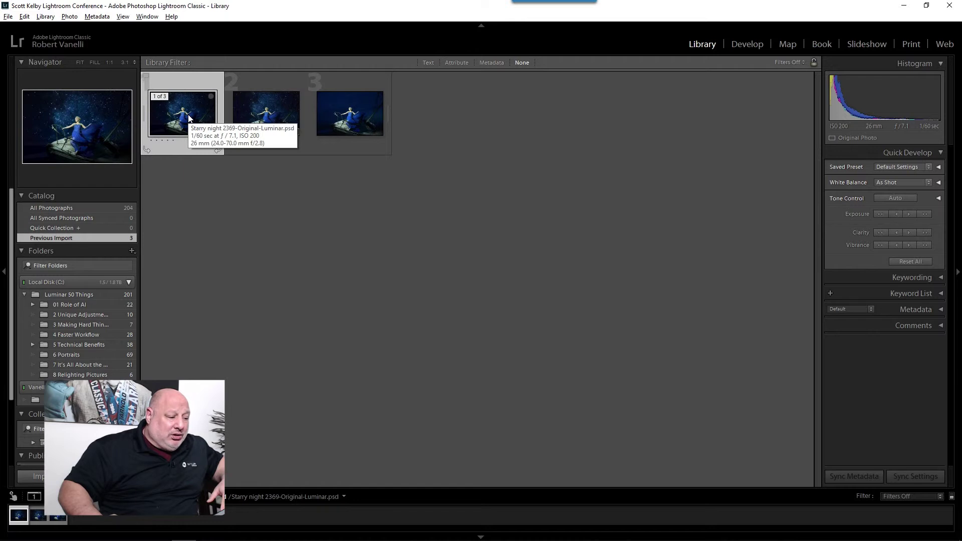
click(260, 116)
double_click(183, 113)
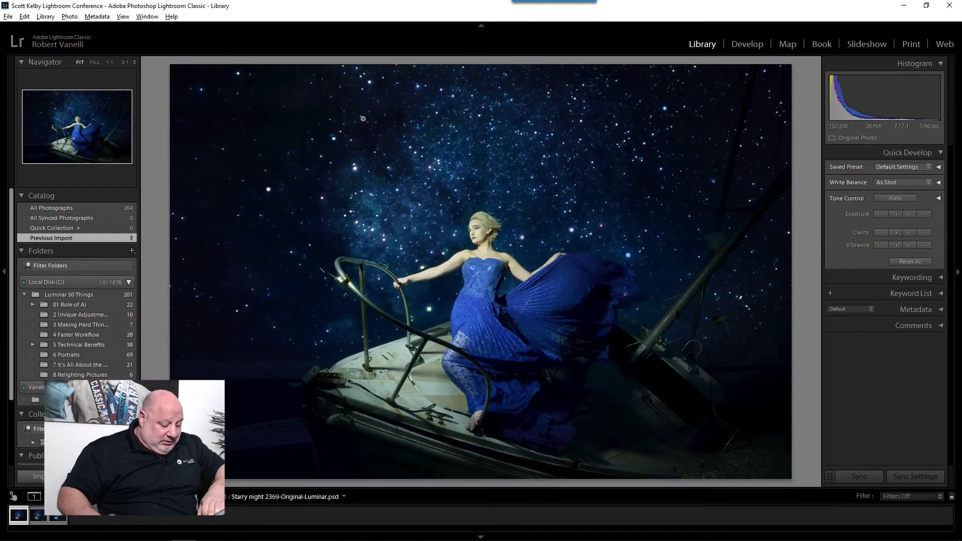
key(i)
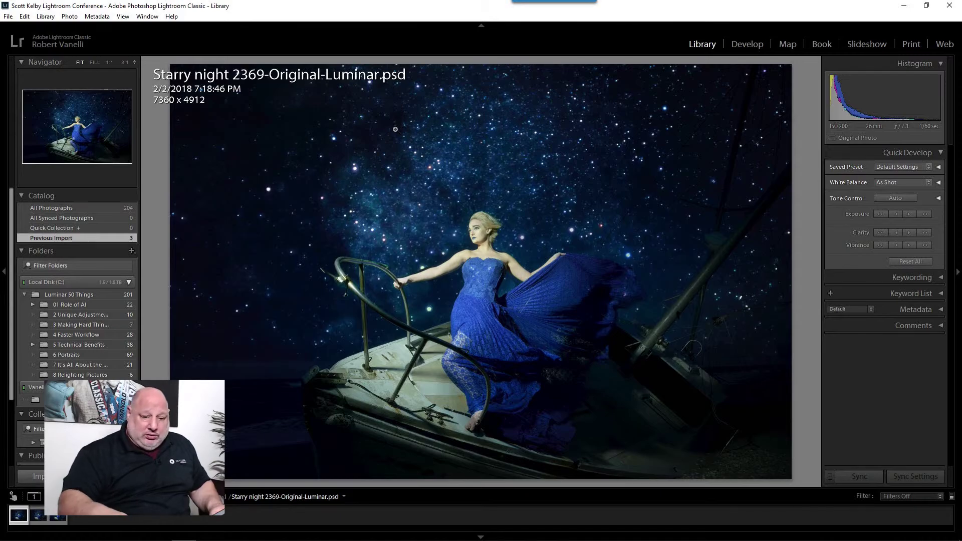
Switch to Photoshop and reopen the Luminar 4 smart filter of the Starry night 2369-Original layer for editing
key(alt+Tab)
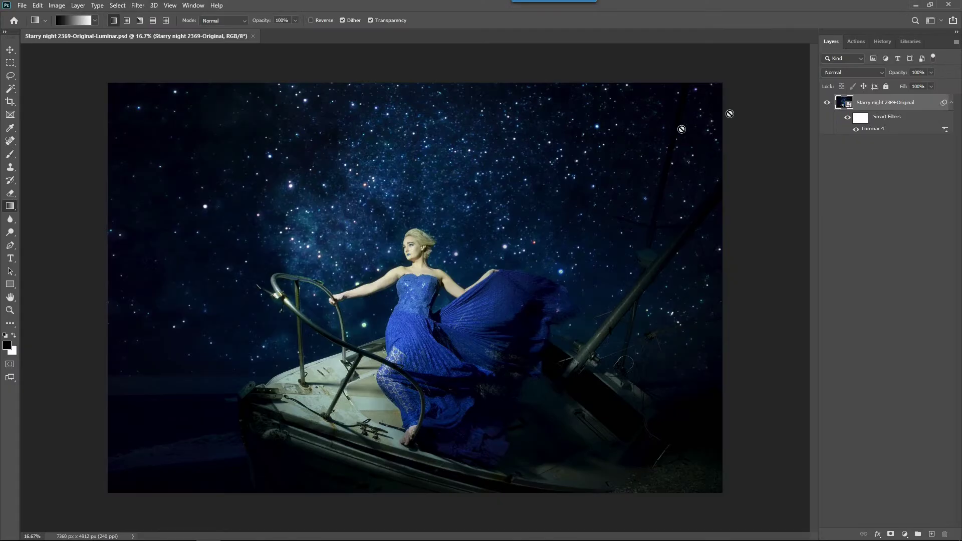
double_click(858, 118)
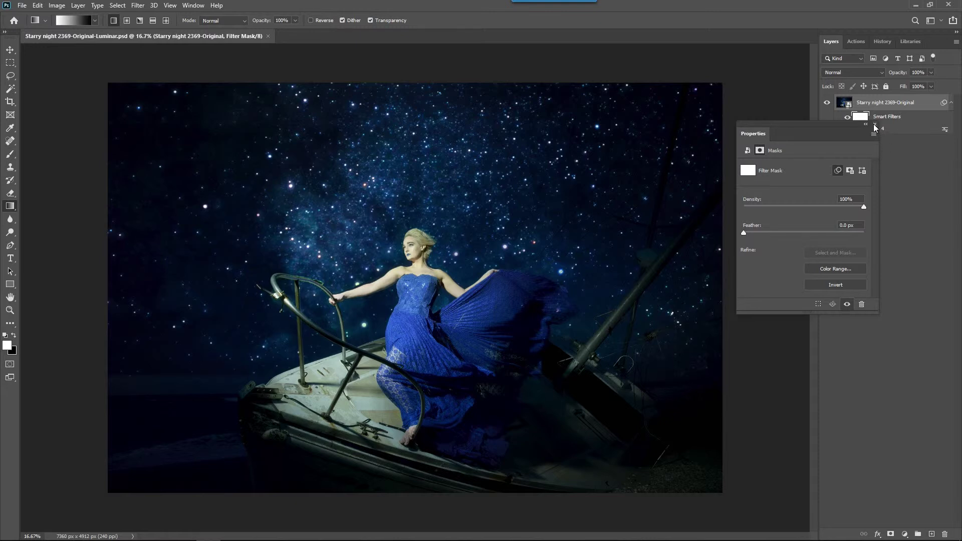
click(874, 125)
click(876, 130)
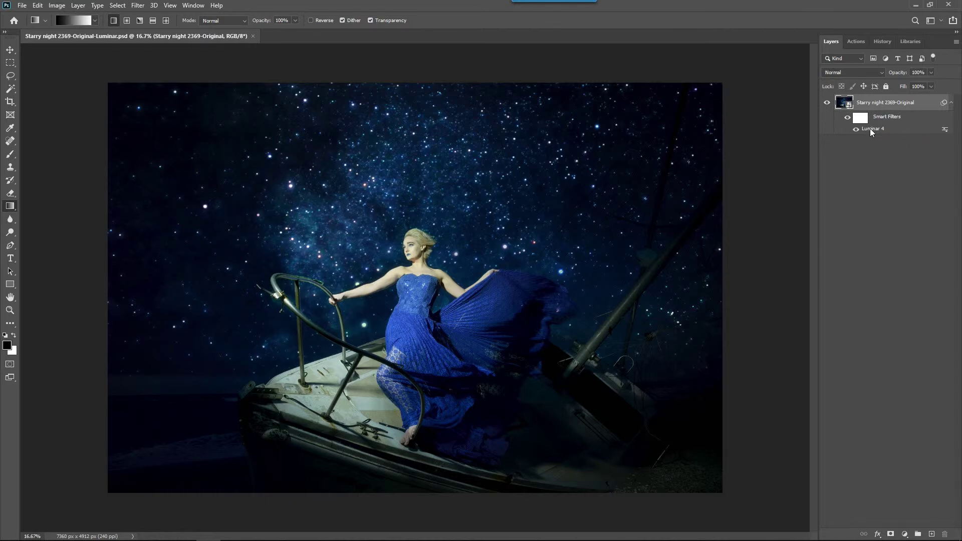
double_click(870, 128)
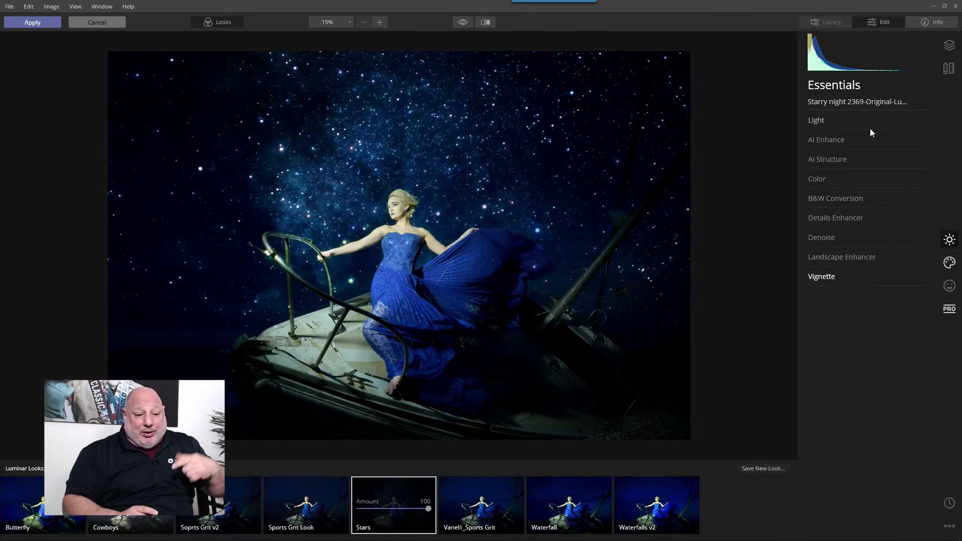
Replace the sky with Galaxy 2 using AI Sky Replacement and expand its advanced settings
click(950, 260)
click(830, 120)
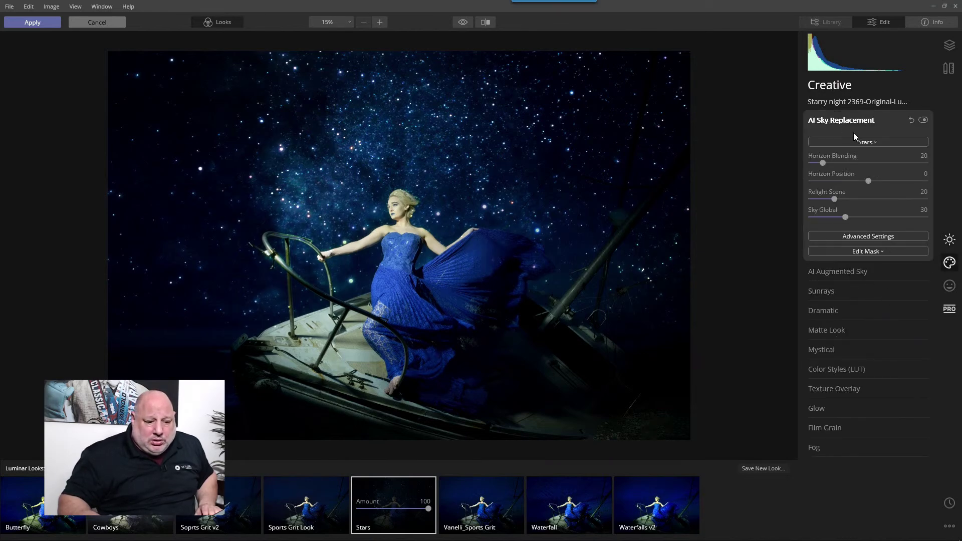
click(864, 143)
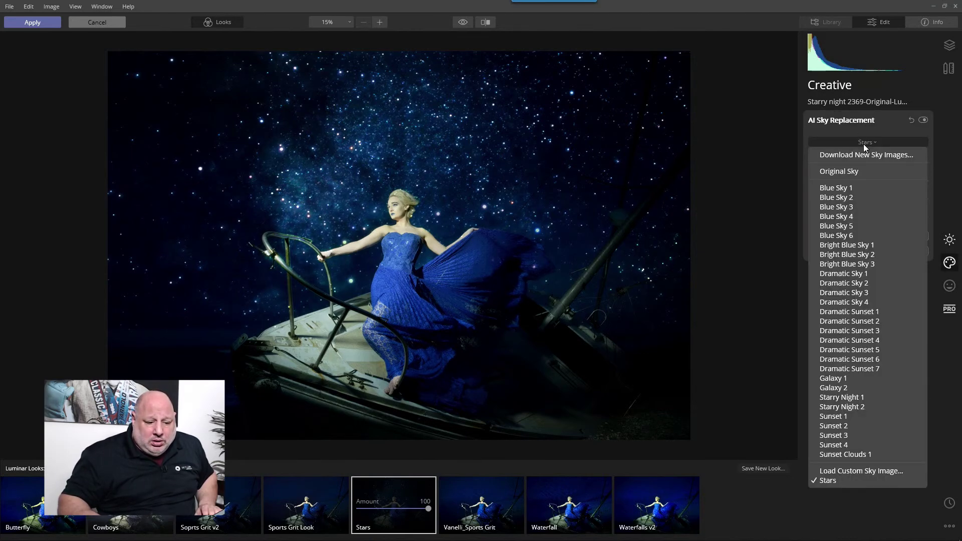
click(864, 387)
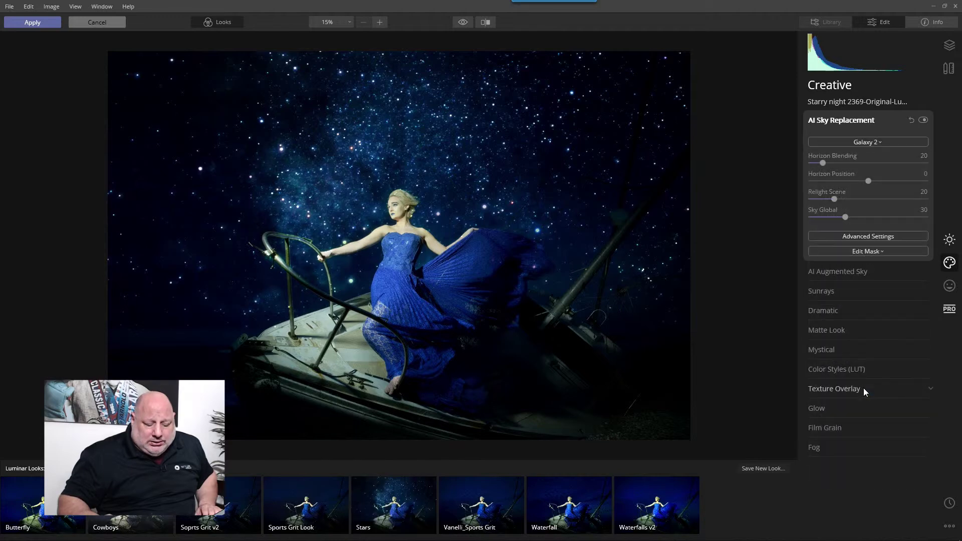
click(859, 238)
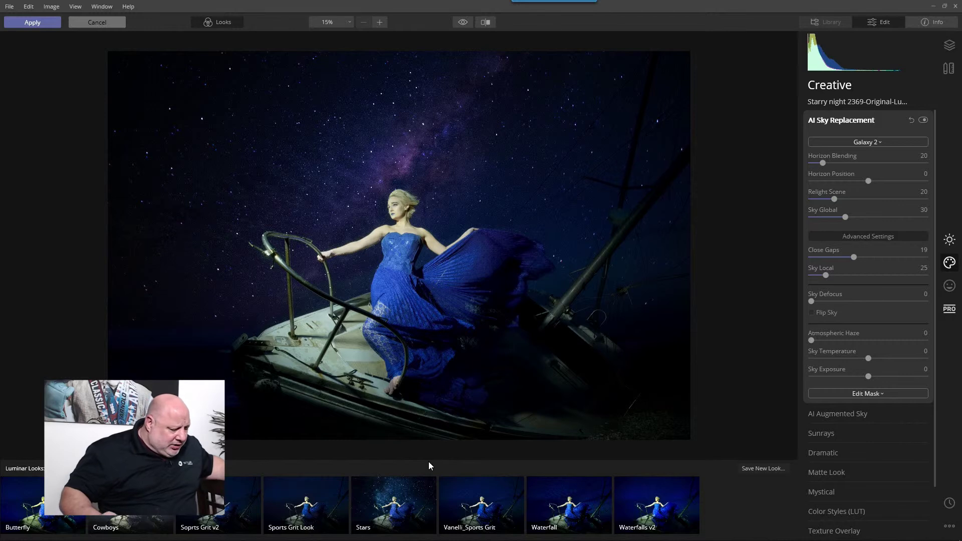
Set the AI Structure amount to 55 and compare the photo with the effect off and on
click(945, 243)
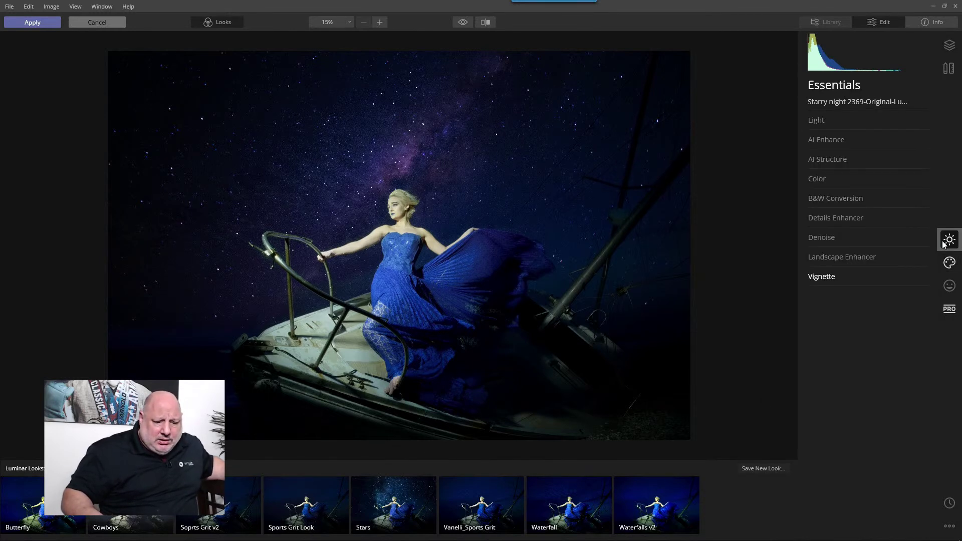
click(823, 156)
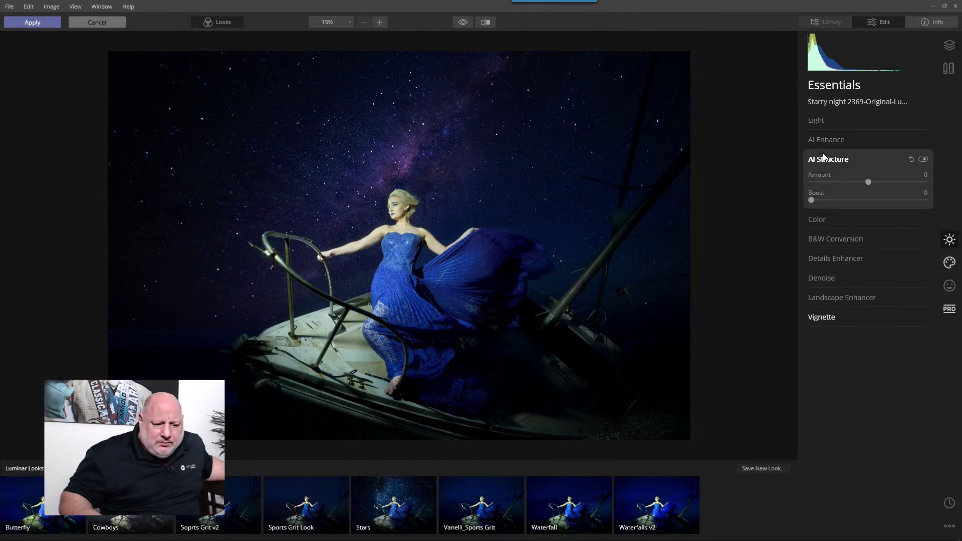
drag(867, 182, 900, 183)
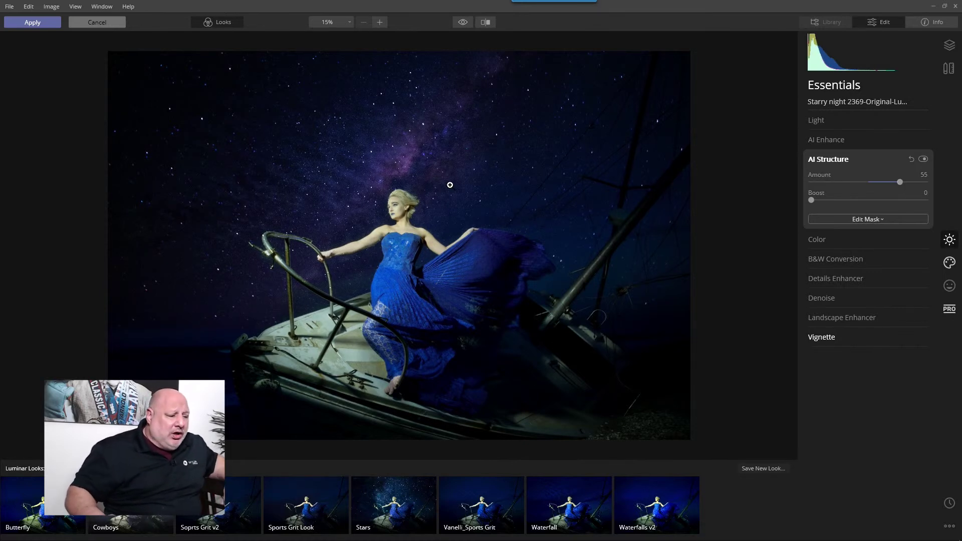
click(924, 159)
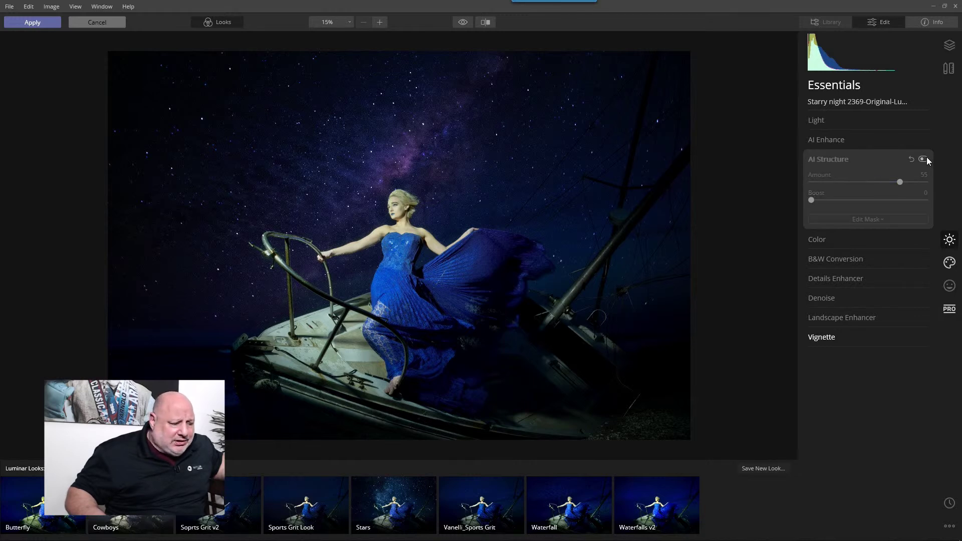
click(923, 159)
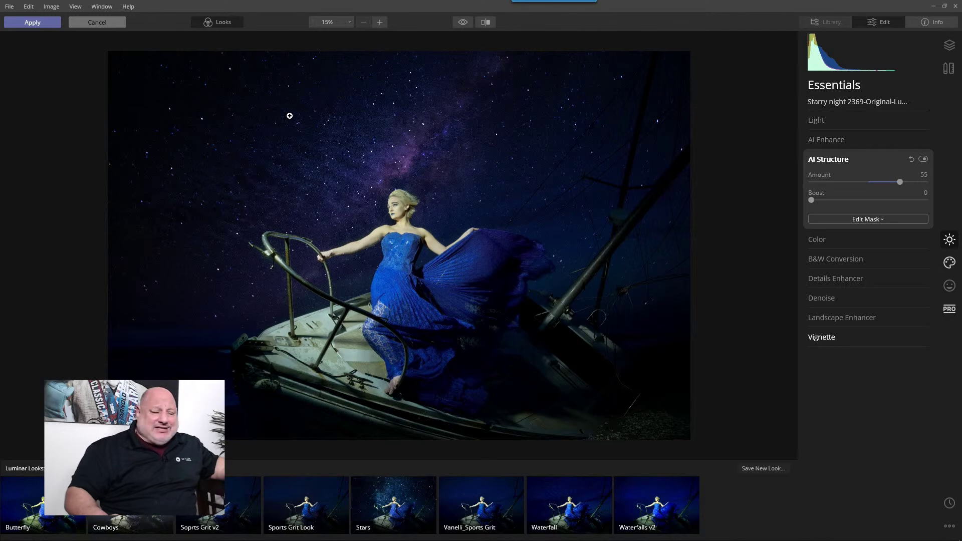
Apply the Luminar edit, save the Photoshop document, and view the updated PSD in Lightroom Classic's Loupe view
click(33, 26)
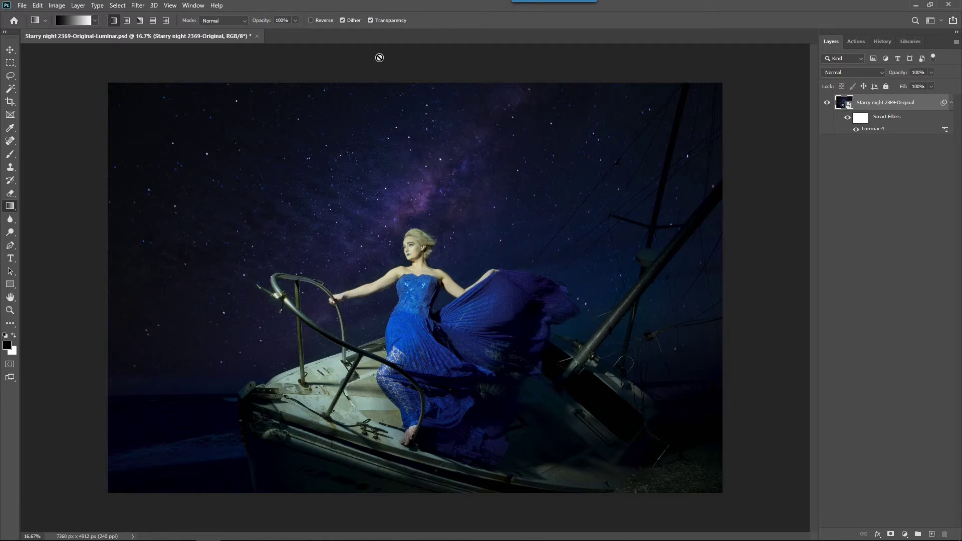
key(ctrl+s)
key(alt+Tab)
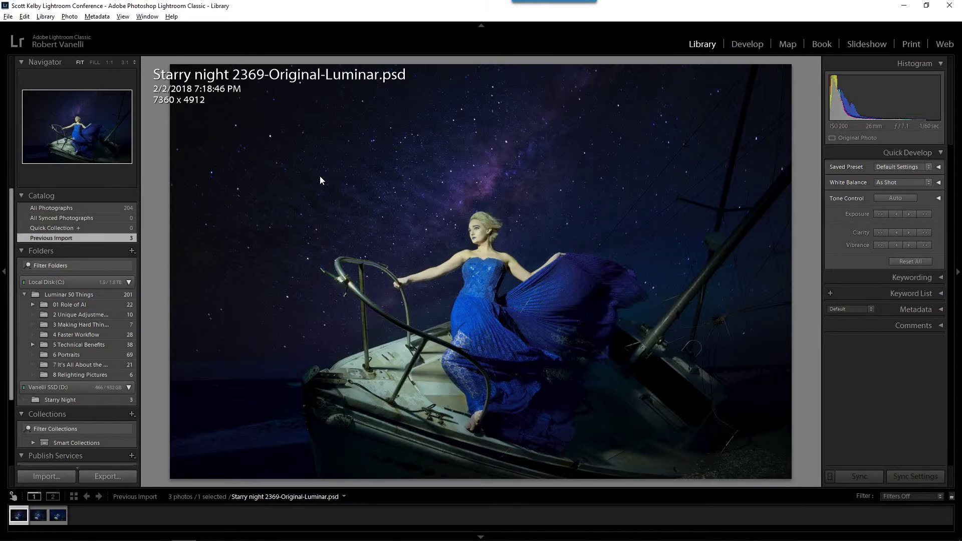
key(g)
key(e)
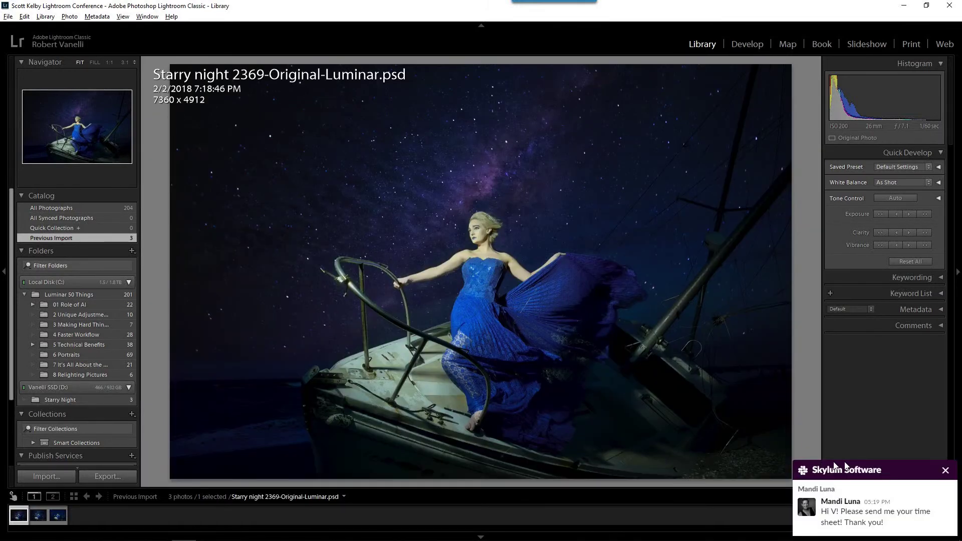
Dismiss the chat notification and close the Slack window
click(938, 471)
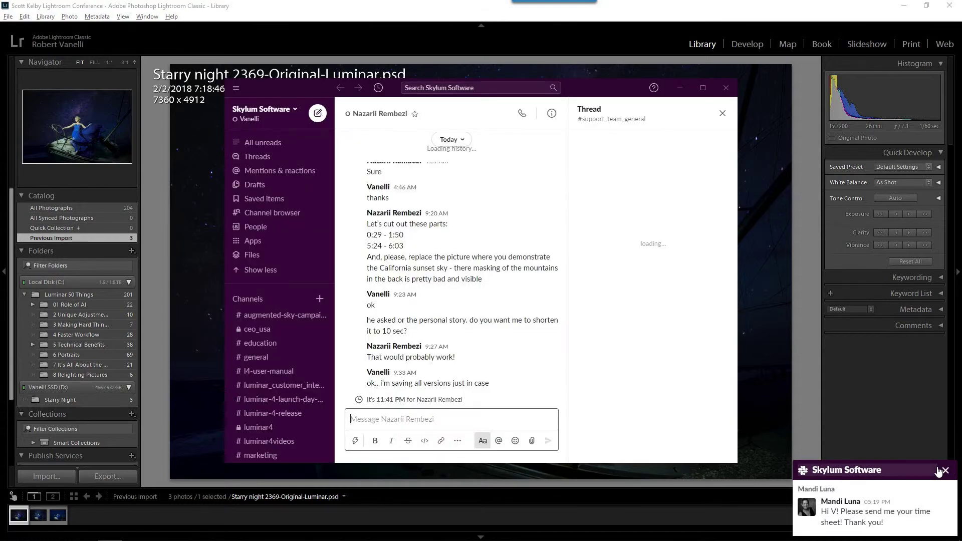
click(945, 471)
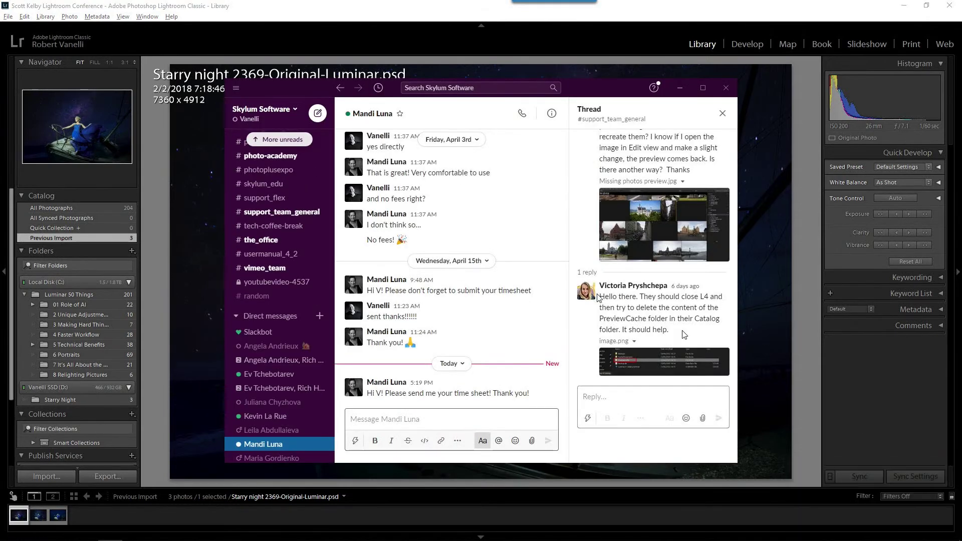
click(725, 88)
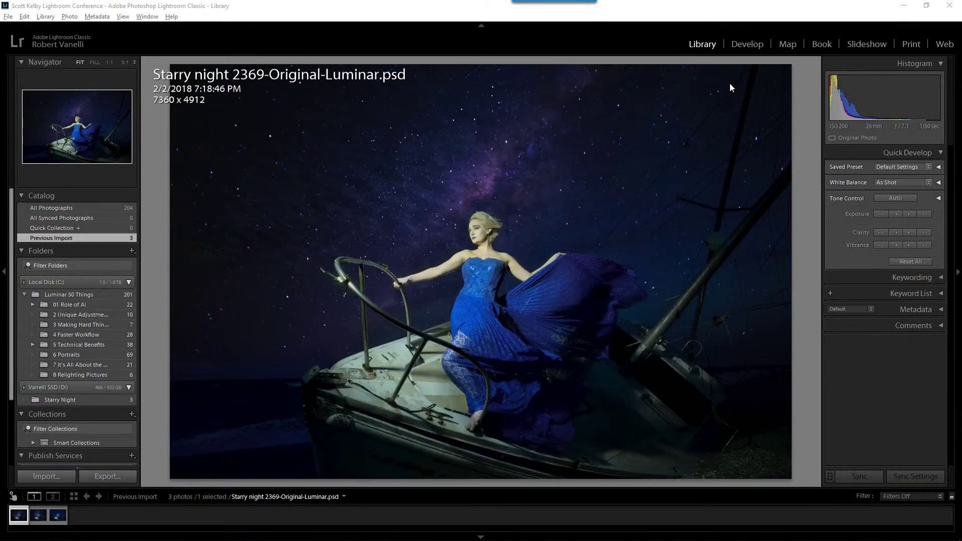